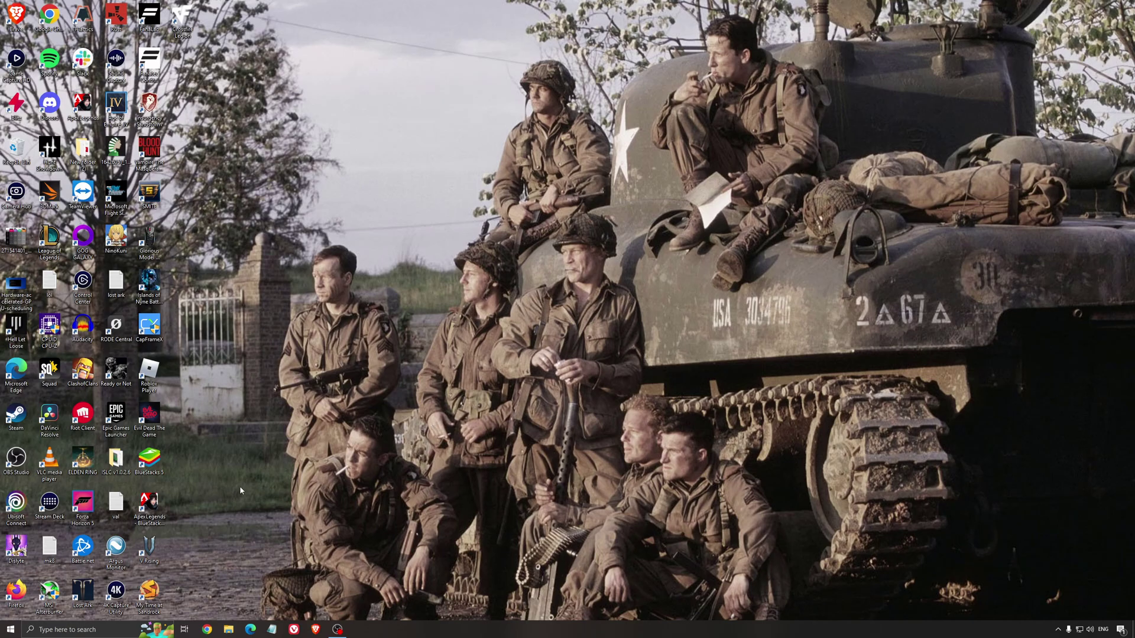
Search Windows for "game mode" and open the Game Mode settings.
{"action": "left_click", "coordinate": [101, 630]}
{"action": "type", "text": "game m"}
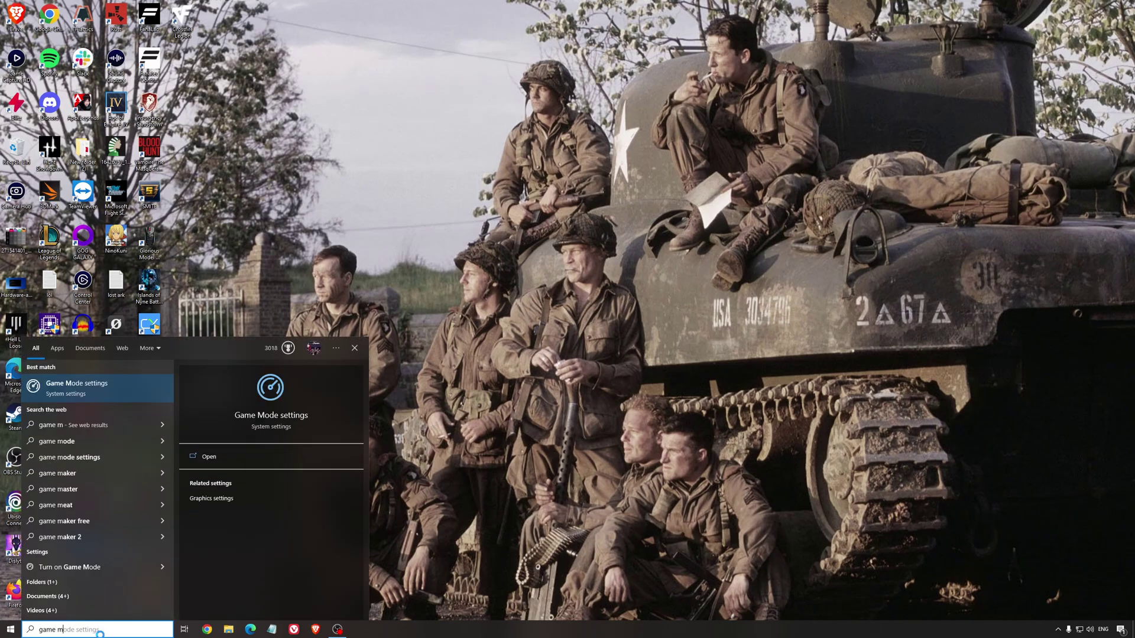
{"action": "type", "text": "ode"}
{"action": "key", "text": "Return"}
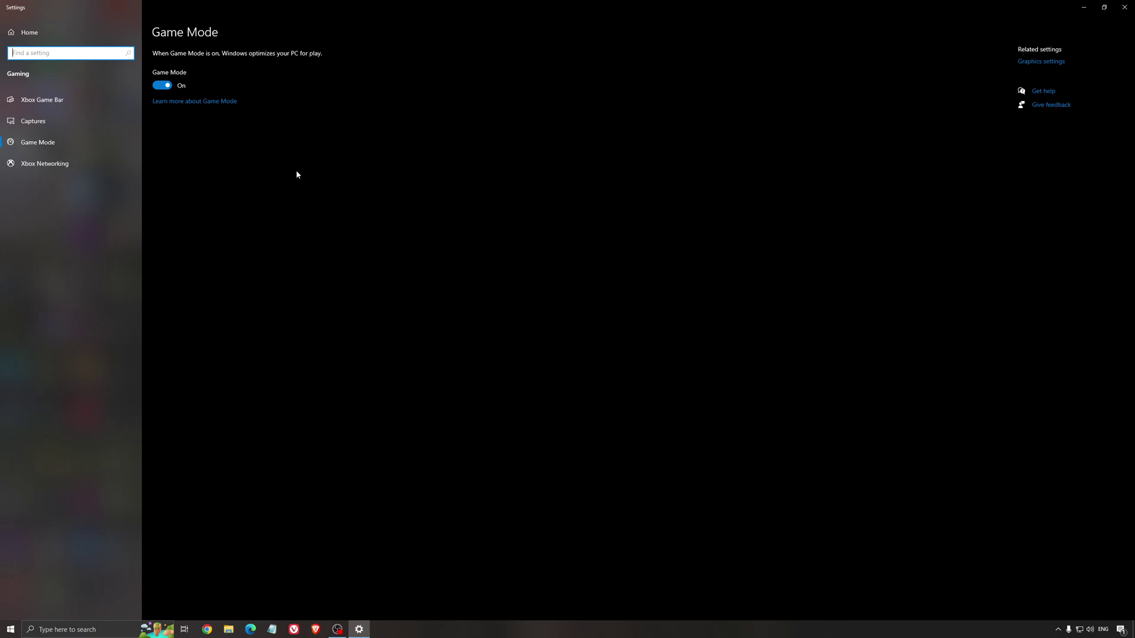
Review the Xbox Game Bar and Captures settings, and close Settings and the GPU scheduling screenshot.
{"action": "left_click", "coordinate": [65, 102]}
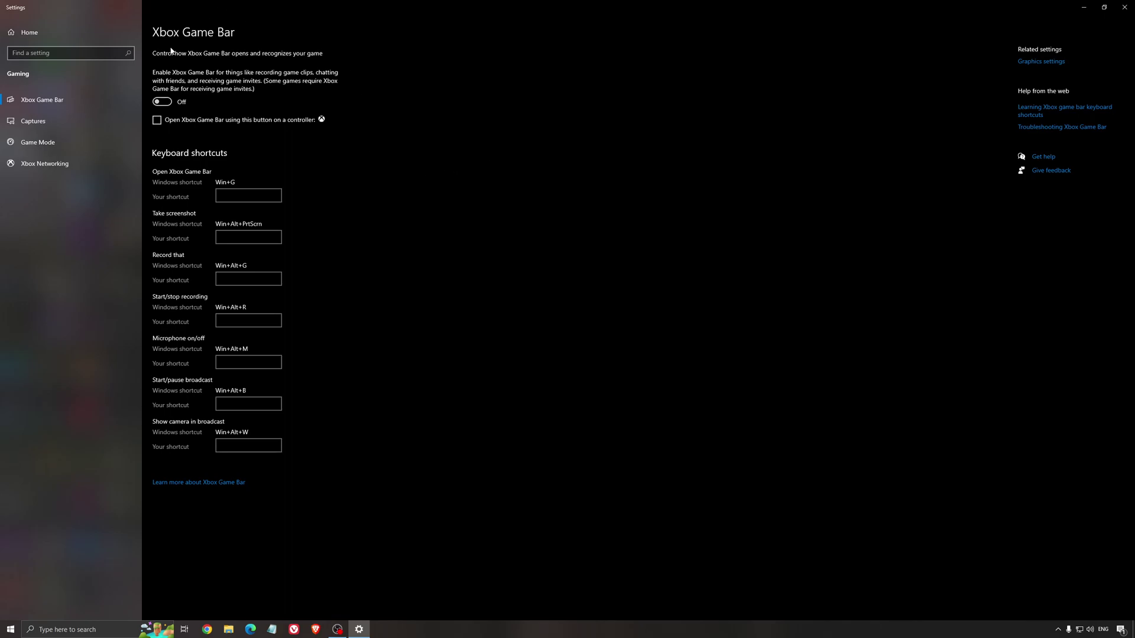
{"action": "left_click", "coordinate": [91, 120]}
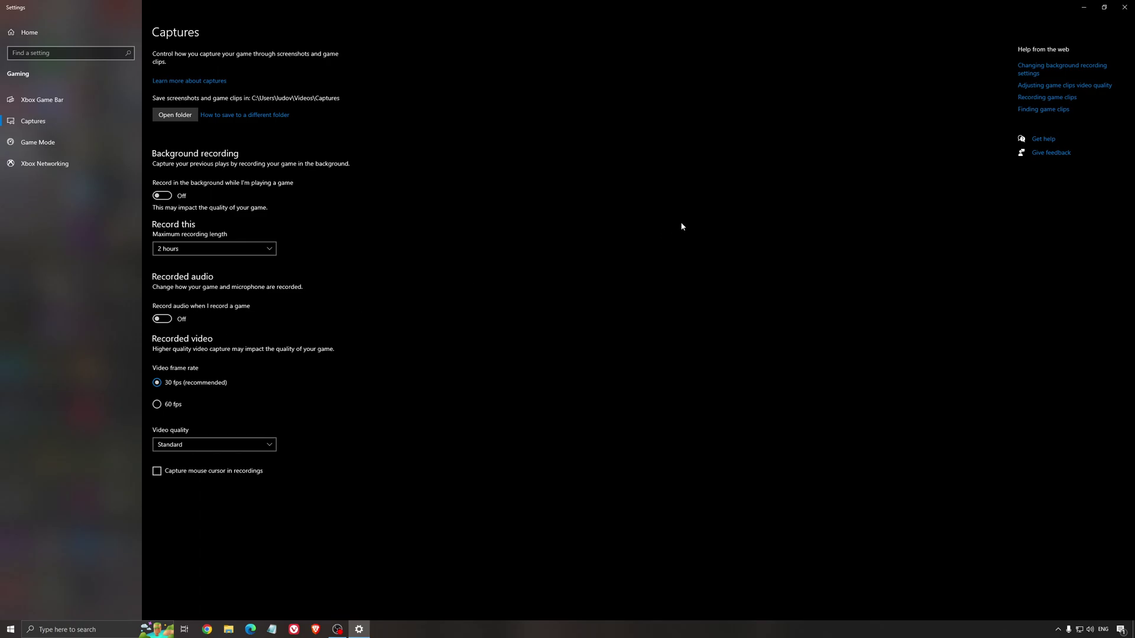
{"action": "left_click", "coordinate": [1126, 7]}
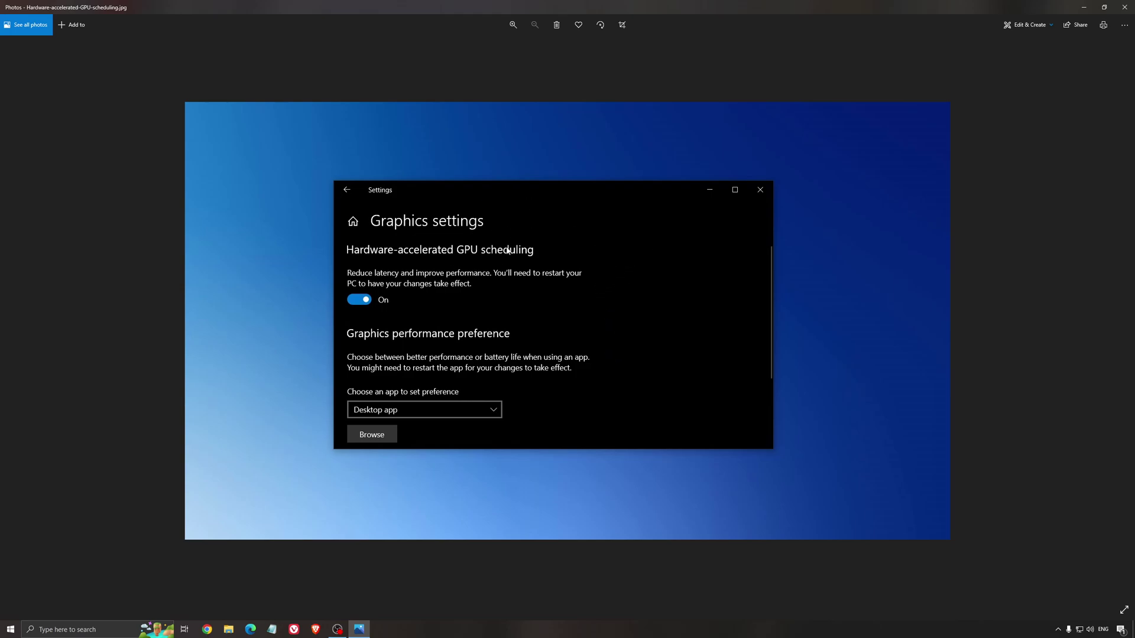
{"action": "left_click", "coordinate": [1125, 7]}
Open AMD Software and check for driver updates from its home page.
{"action": "left_click", "coordinate": [1058, 630]}
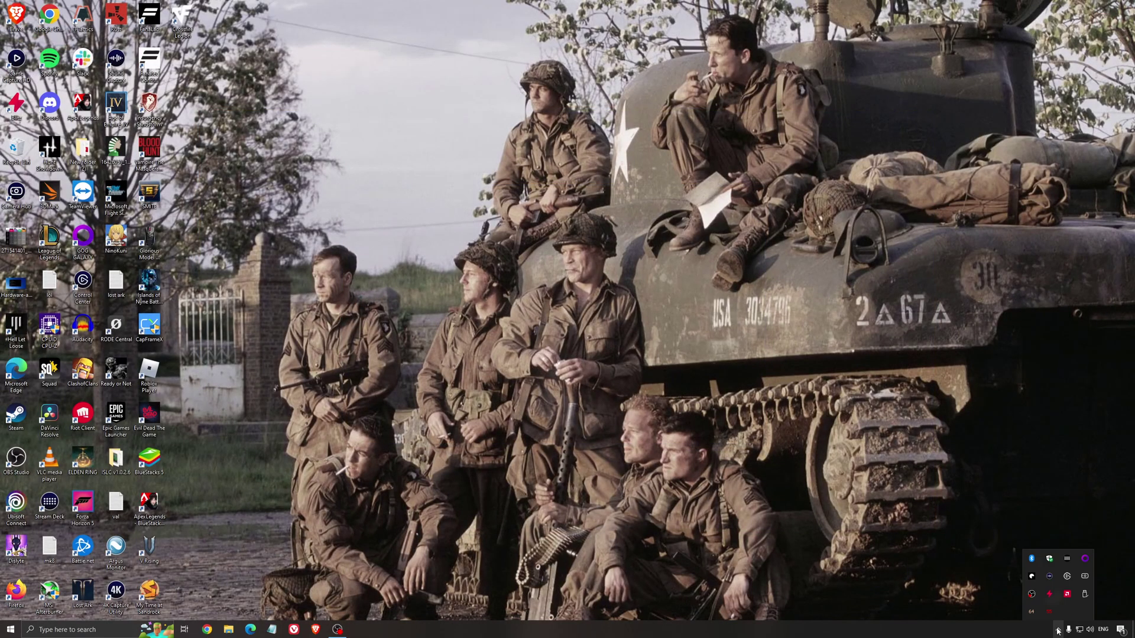
{"action": "left_click", "coordinate": [1067, 596]}
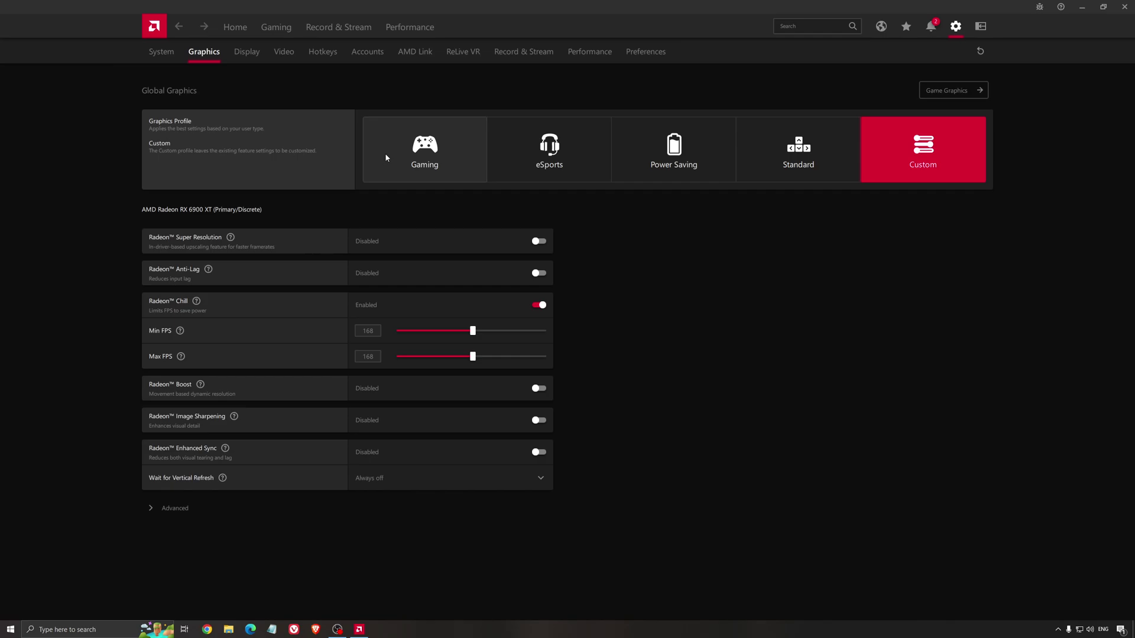
{"action": "left_click", "coordinate": [235, 27]}
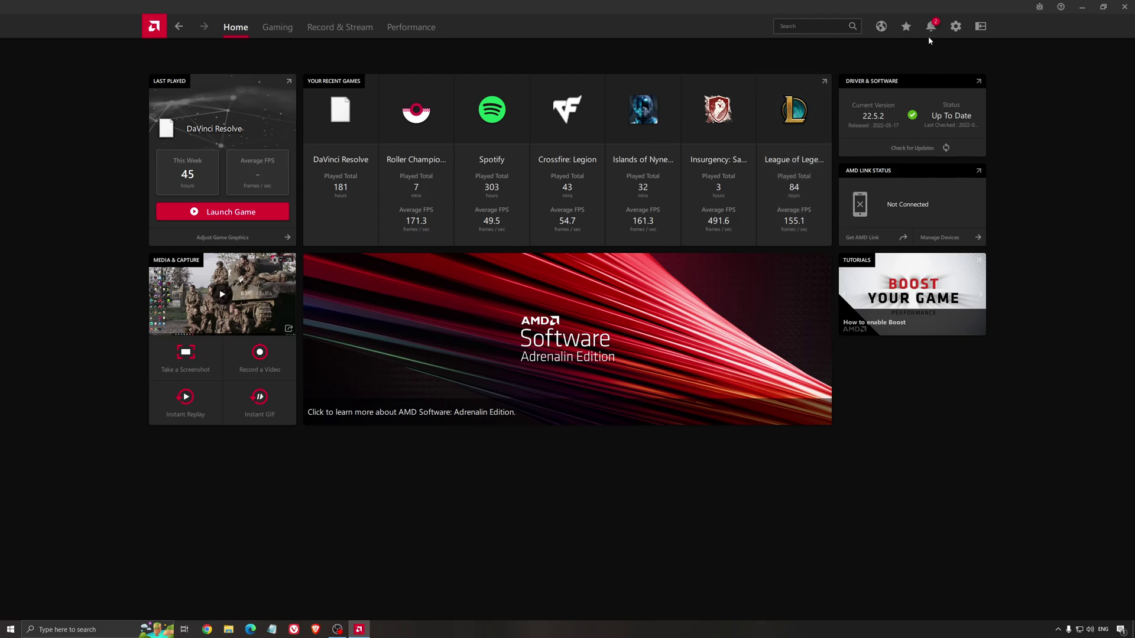
{"action": "left_click", "coordinate": [909, 152]}
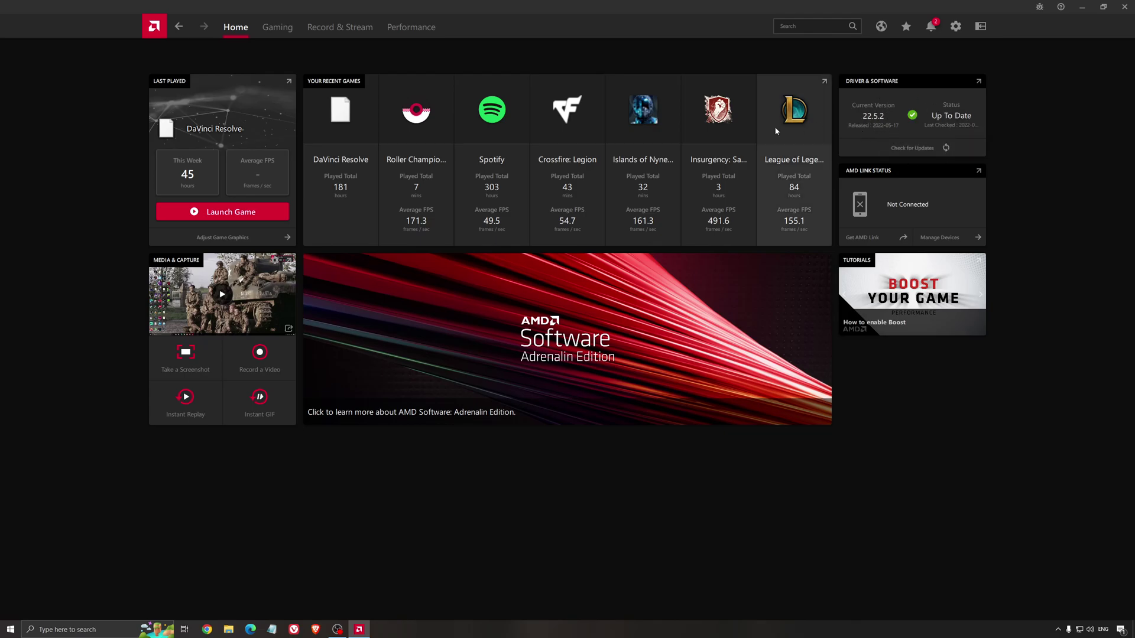
Review the Global Graphics settings reached from the games overview, and close AMD Software.
{"action": "left_click", "coordinate": [279, 29]}
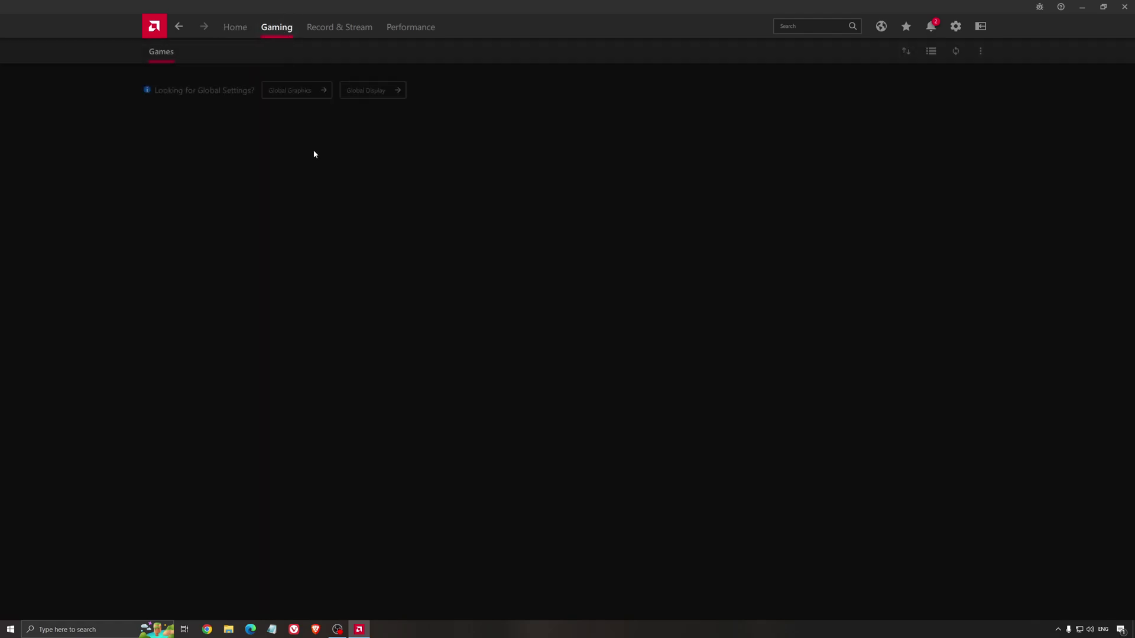
{"action": "left_click", "coordinate": [296, 91]}
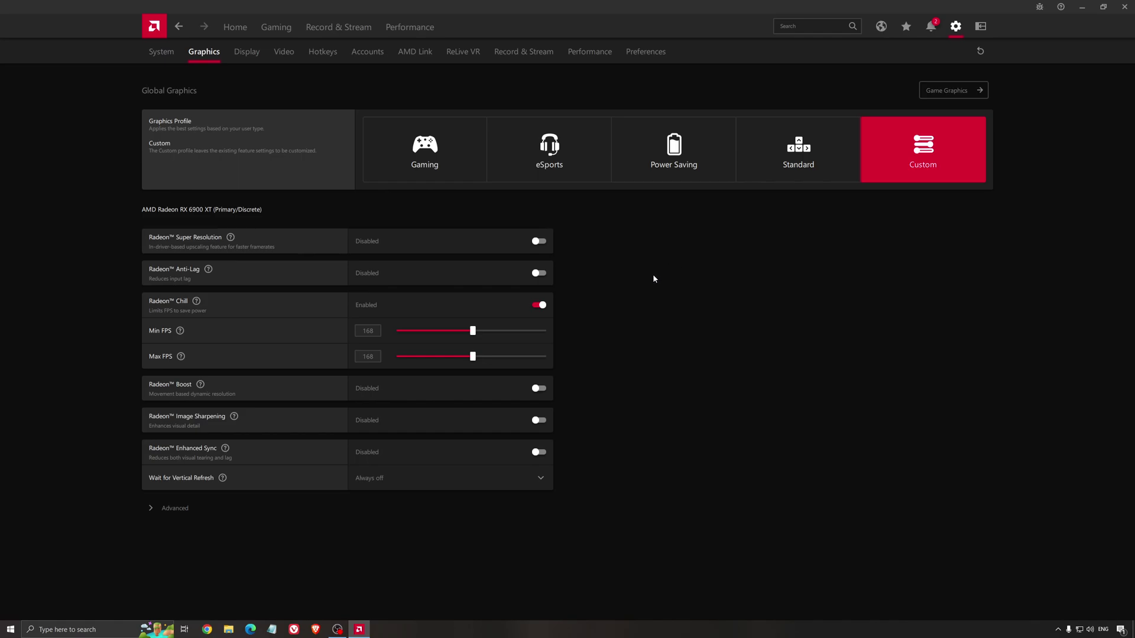
{"action": "left_click", "coordinate": [1124, 8]}
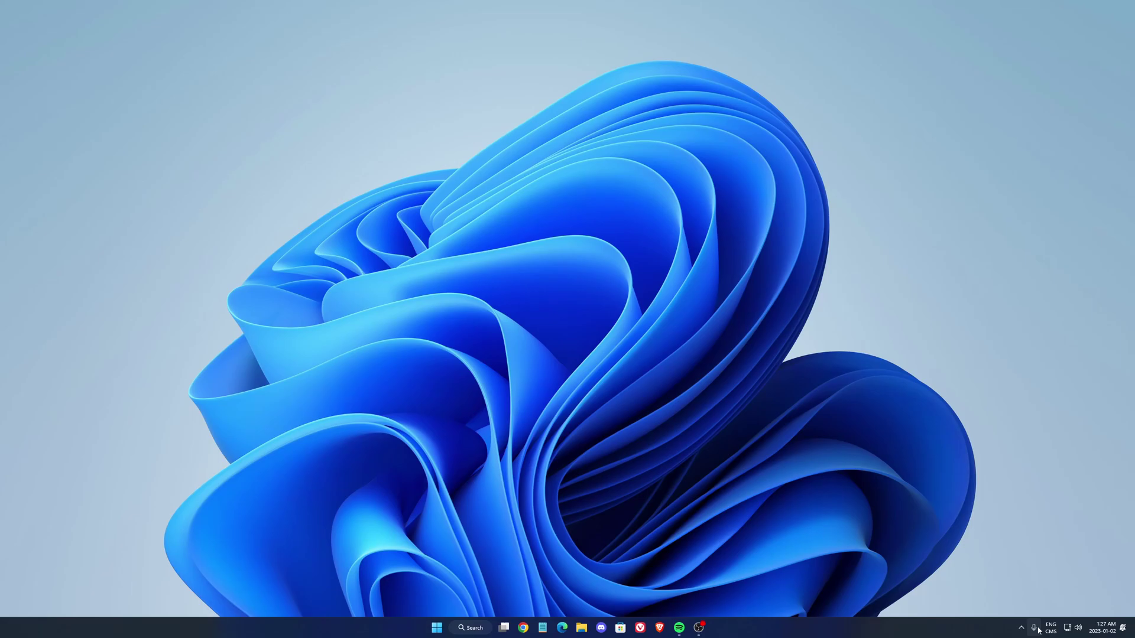
Open NVIDIA Control Panel and review the global settings under Manage 3D Settings down to Max Frame Rate.
{"action": "left_click", "coordinate": [1021, 628]}
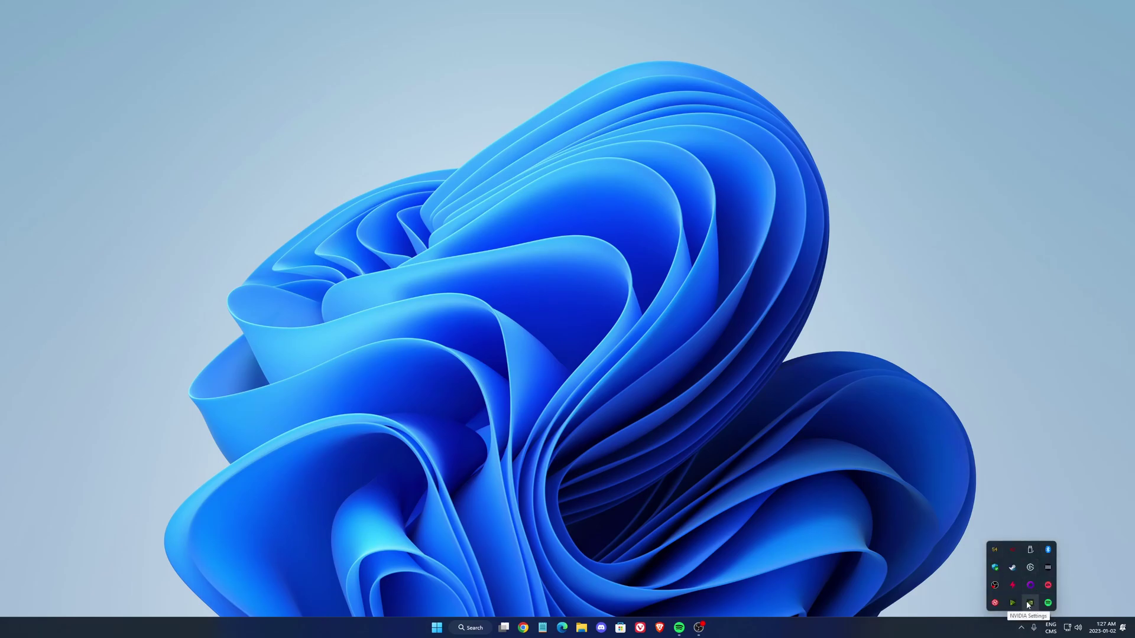
{"action": "left_click", "coordinate": [1051, 571]}
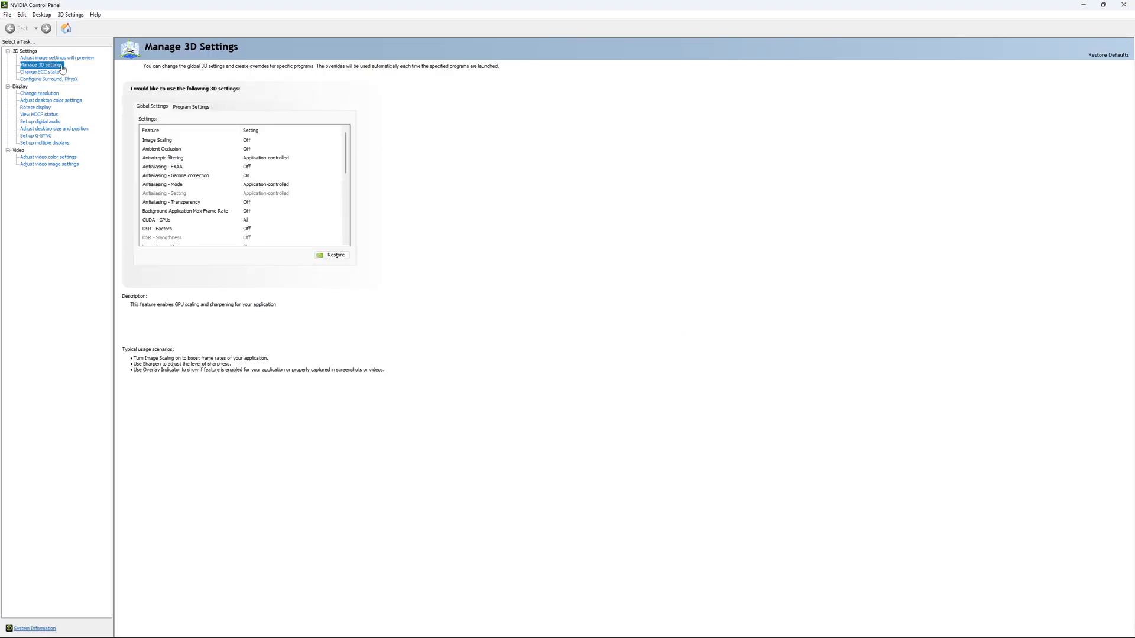
{"action": "left_click_drag", "start_coordinate": [347, 142], "coordinate": [349, 168]}
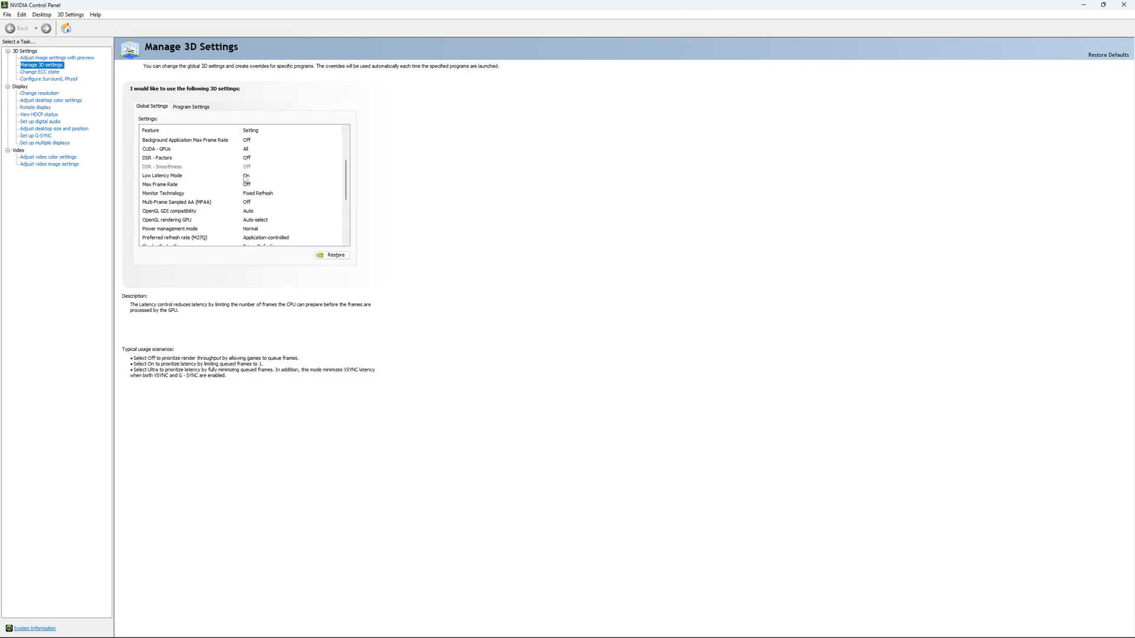
{"action": "scroll", "coordinate": [347, 172], "scroll_direction": "down", "scroll_amount": 1}
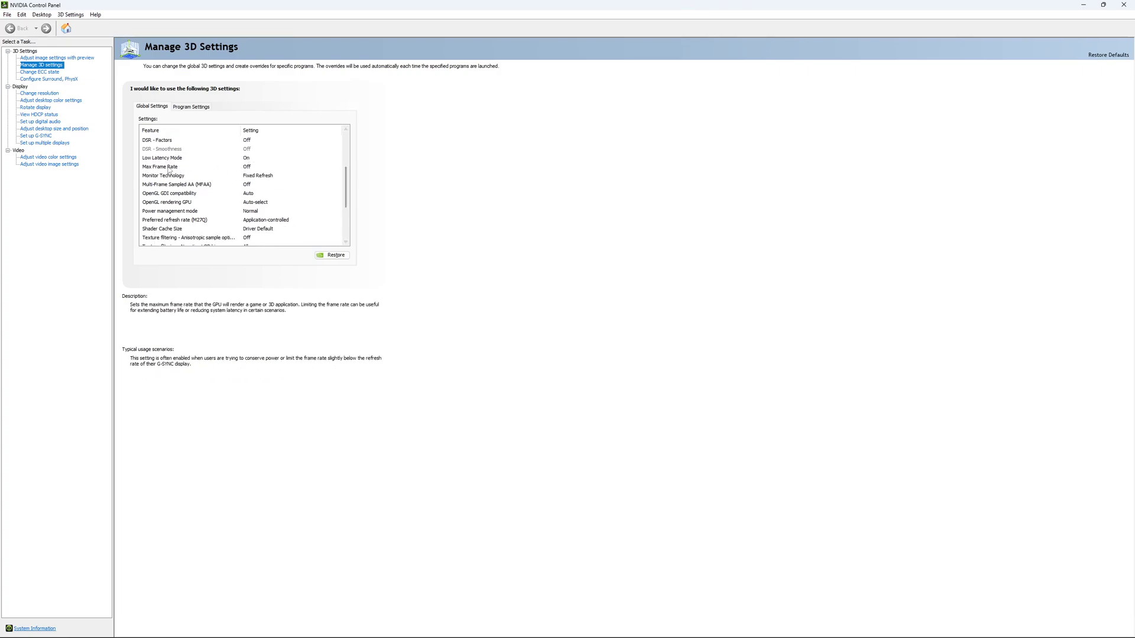
Try enabling a Max Frame Rate limit and adjusting its FPS value, and switch the limit back to Off.
{"action": "left_click", "coordinate": [241, 168]}
{"action": "left_click", "coordinate": [241, 169]}
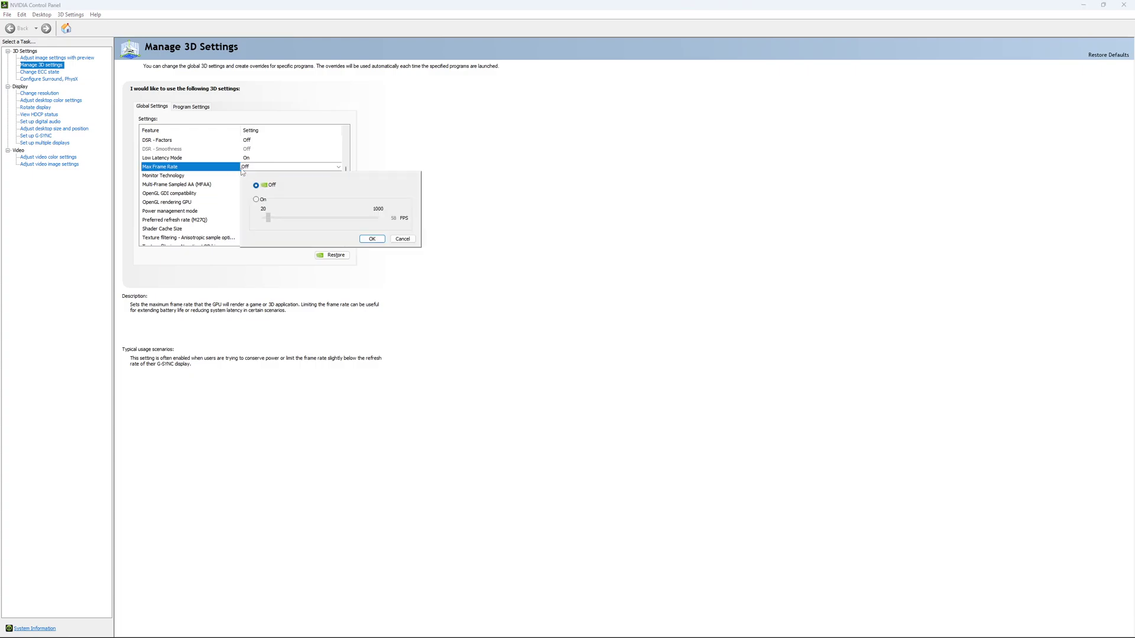
{"action": "left_click", "coordinate": [257, 200]}
{"action": "left_click", "coordinate": [274, 223]}
{"action": "left_click_drag", "start_coordinate": [277, 224], "coordinate": [284, 227]}
{"action": "left_click_drag", "start_coordinate": [283, 224], "coordinate": [283, 225]}
{"action": "left_click", "coordinate": [256, 185]}
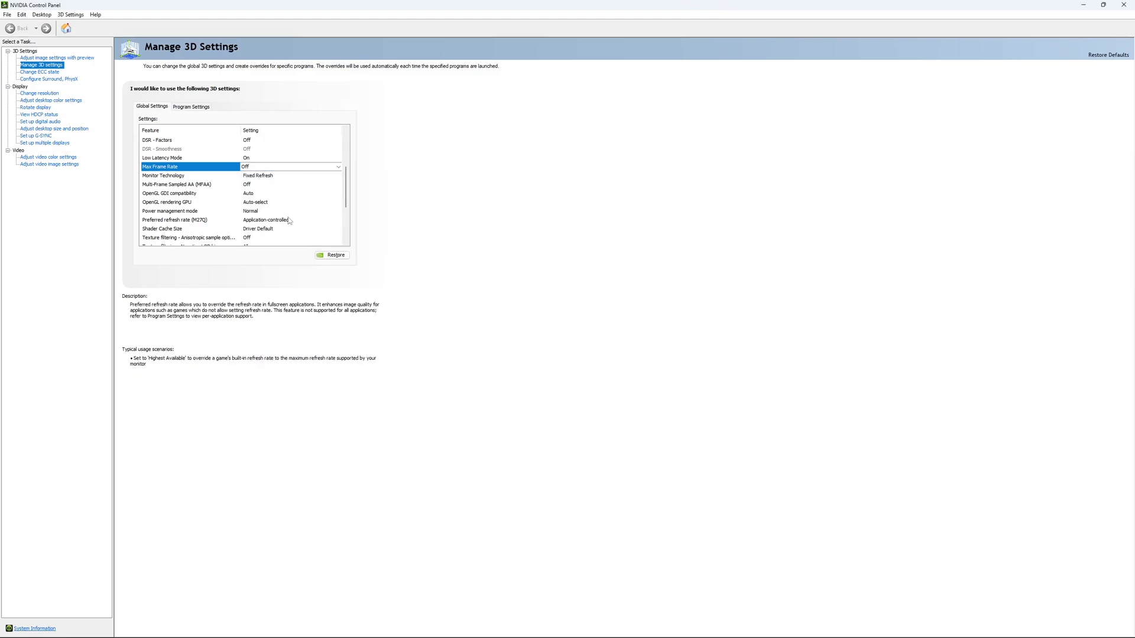
Review the remaining global 3D settings and the ECC state option for the GPU.
{"action": "left_click_drag", "start_coordinate": [349, 176], "coordinate": [348, 204]}
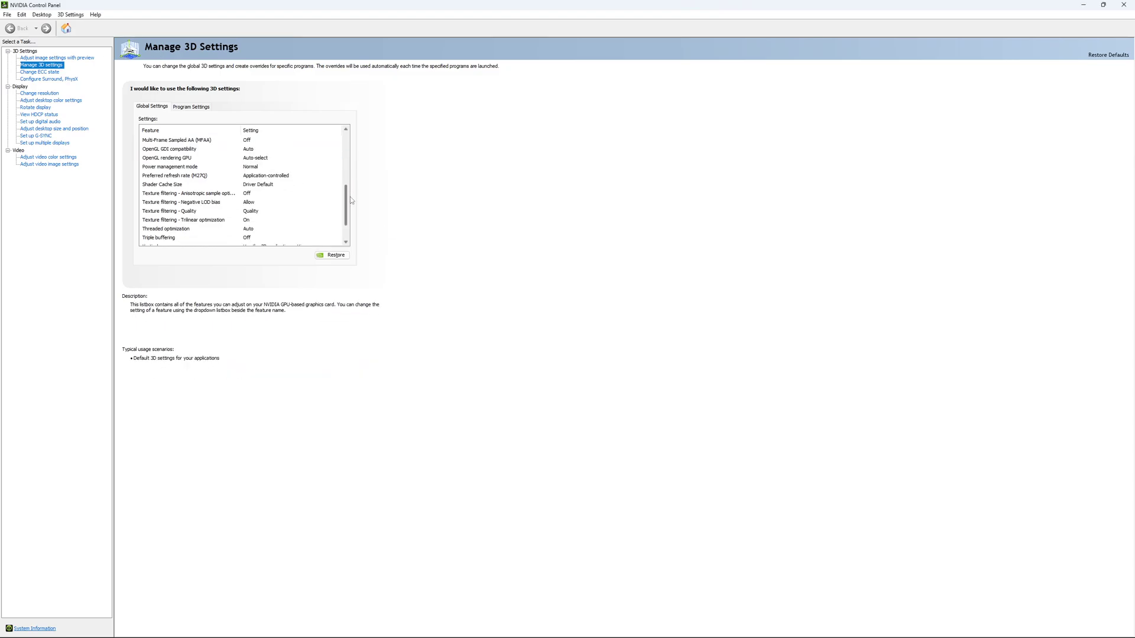
{"action": "left_click", "coordinate": [51, 73]}
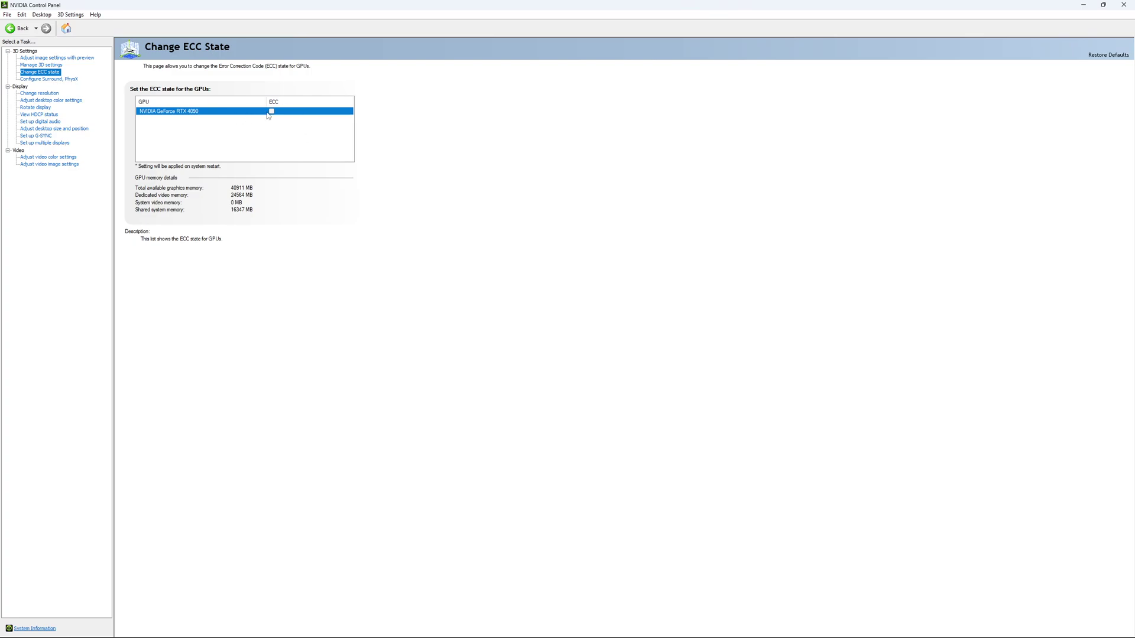
Check the refresh rate options for the M27Q display at 2560 × 1440, and view the G-SYNC setup page.
{"action": "left_click", "coordinate": [31, 97]}
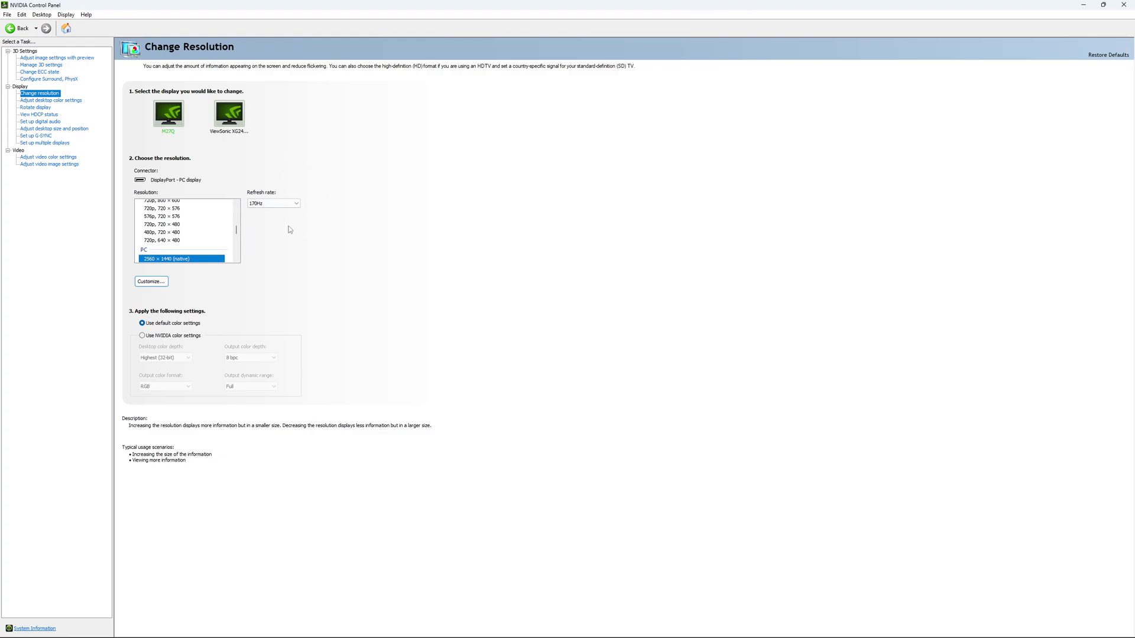
{"action": "left_click", "coordinate": [278, 204]}
{"action": "left_click", "coordinate": [273, 179]}
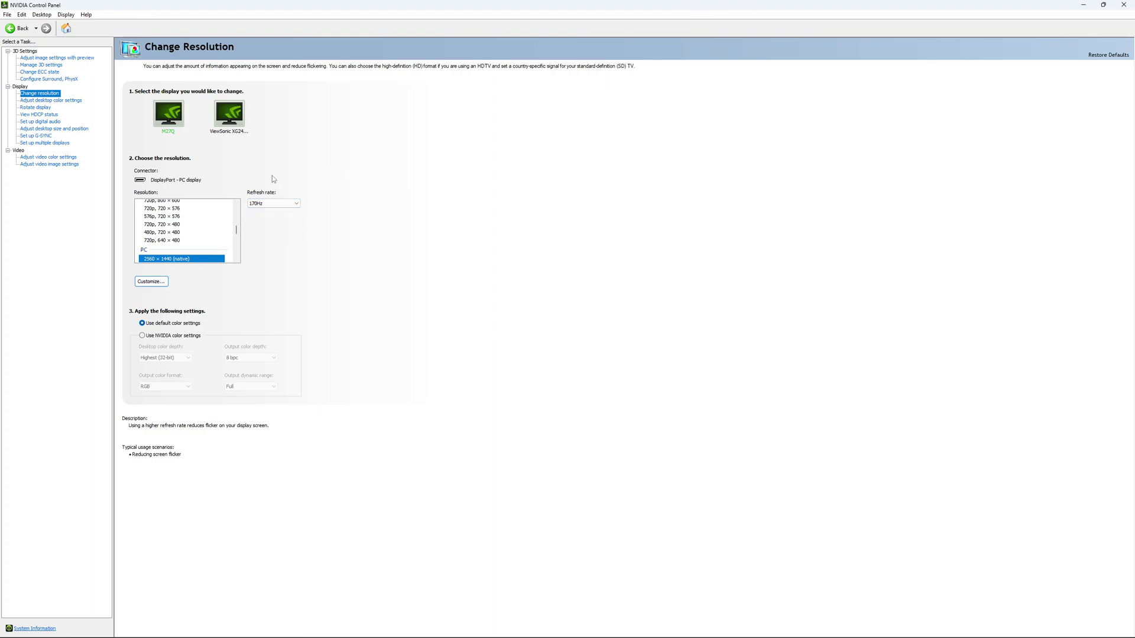
{"action": "left_click", "coordinate": [282, 208]}
{"action": "left_click", "coordinate": [295, 202]}
{"action": "left_click", "coordinate": [276, 204]}
{"action": "left_click", "coordinate": [404, 204]}
{"action": "left_click", "coordinate": [38, 136]}
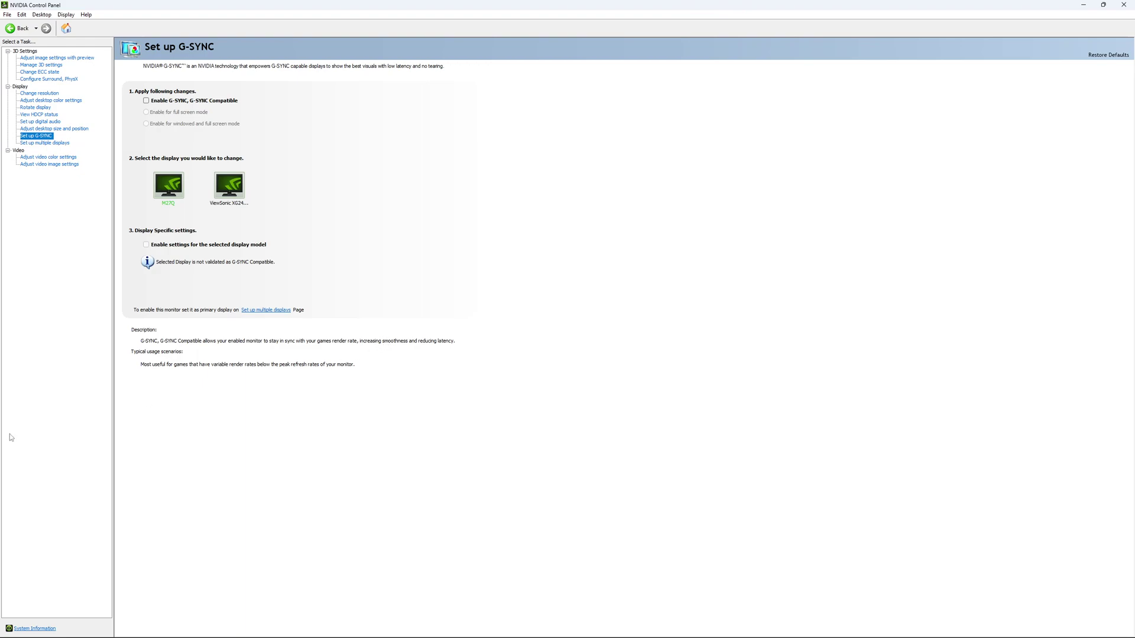
Return to the desktop, search Windows for "edit power plan" and open the result.
{"action": "key", "text": "super+d"}
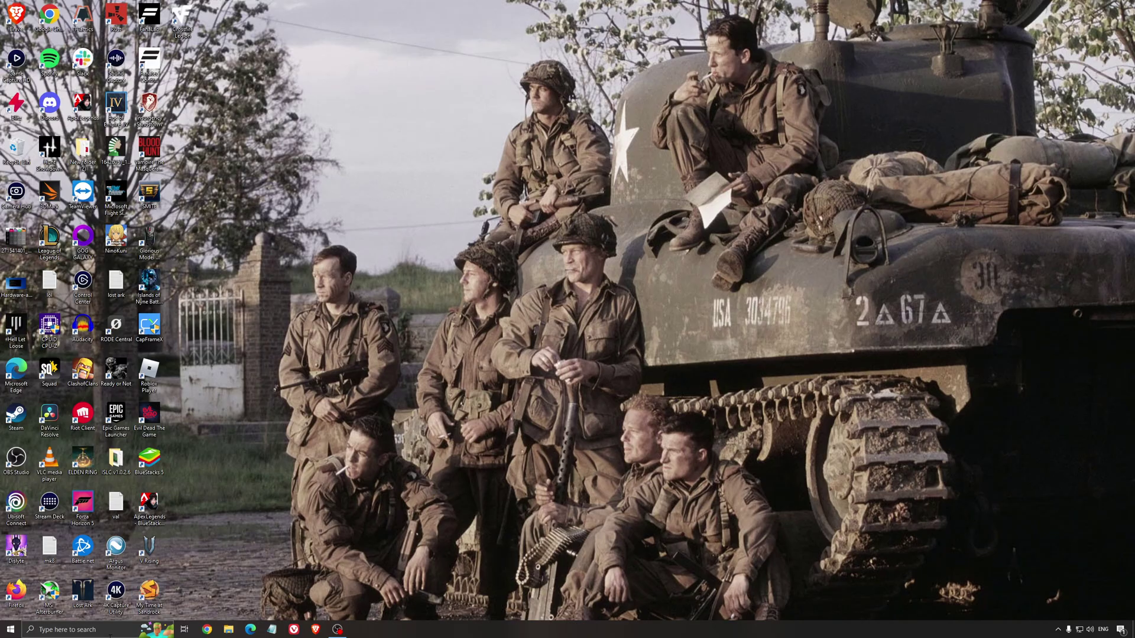
{"action": "key", "text": "super"}
{"action": "type", "text": "edit power plan"}
{"action": "key", "text": "Return"}
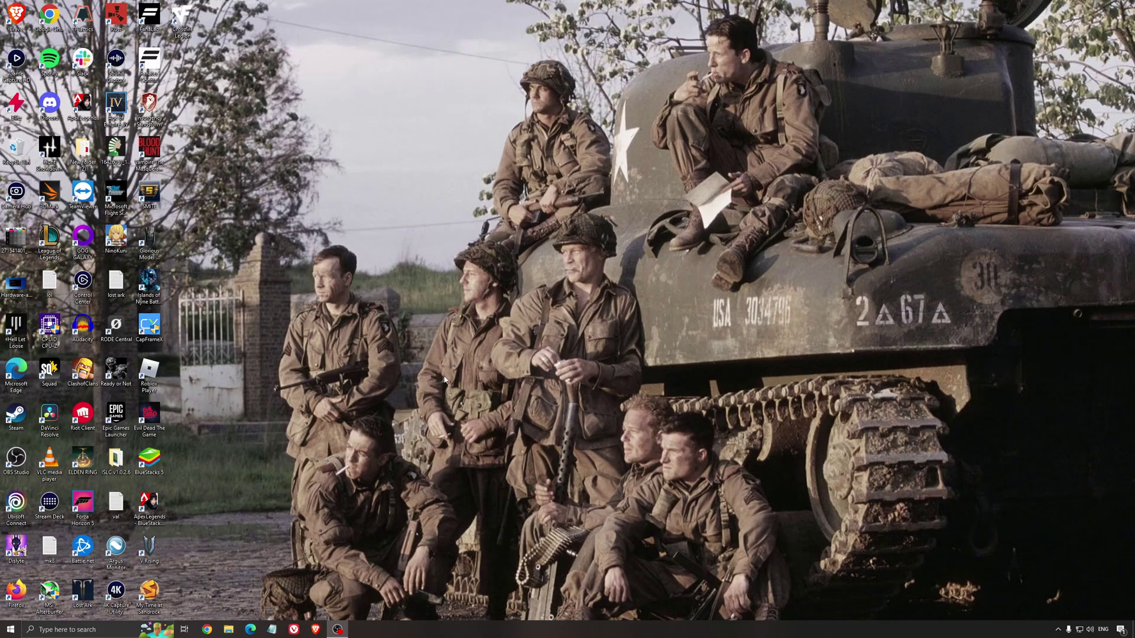
Open Intelligent standby list cleaner, start monitoring with a 16000 MB free memory limit, and minimize its window.
{"action": "double_click", "coordinate": [116, 459]}
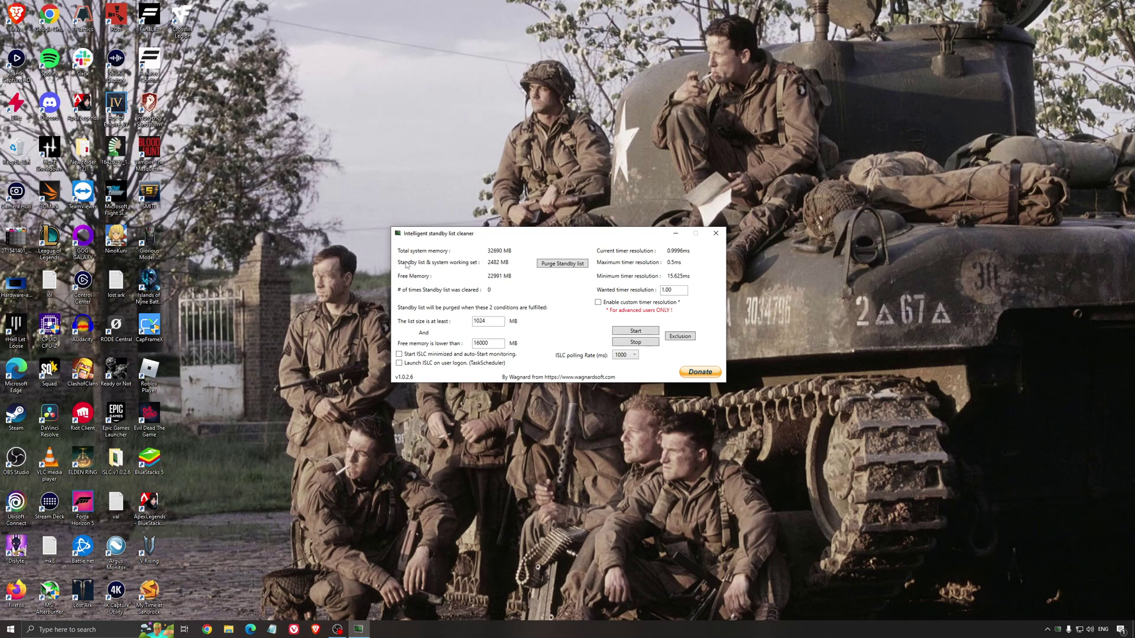
{"action": "left_click_drag", "start_coordinate": [478, 239], "coordinate": [474, 245]}
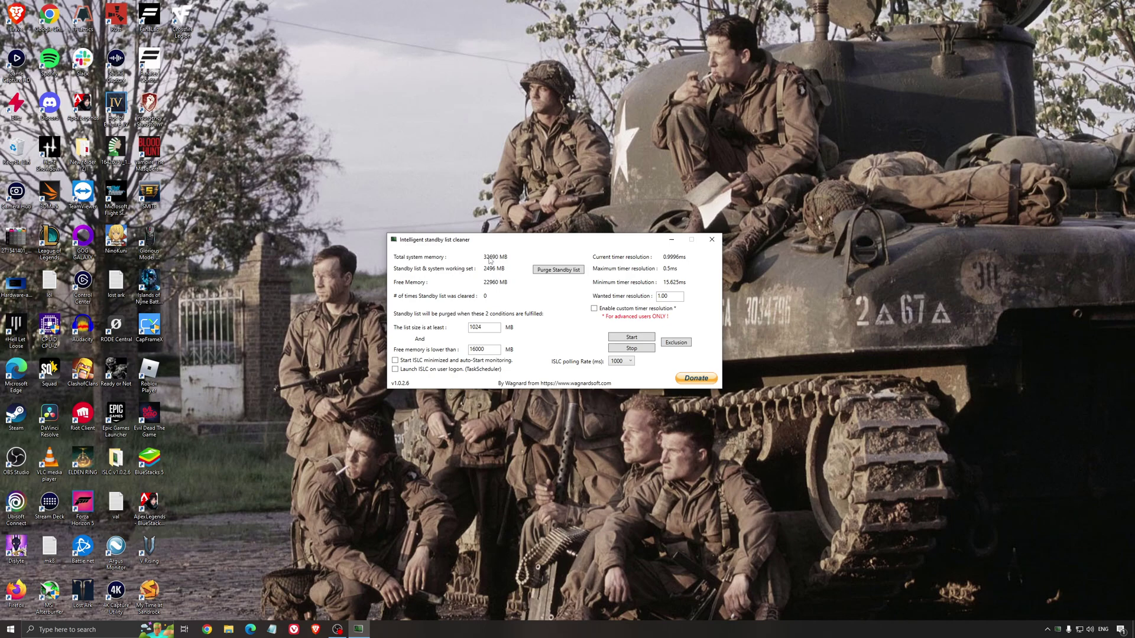
{"action": "double_click", "coordinate": [494, 350]}
{"action": "left_click", "coordinate": [628, 336]}
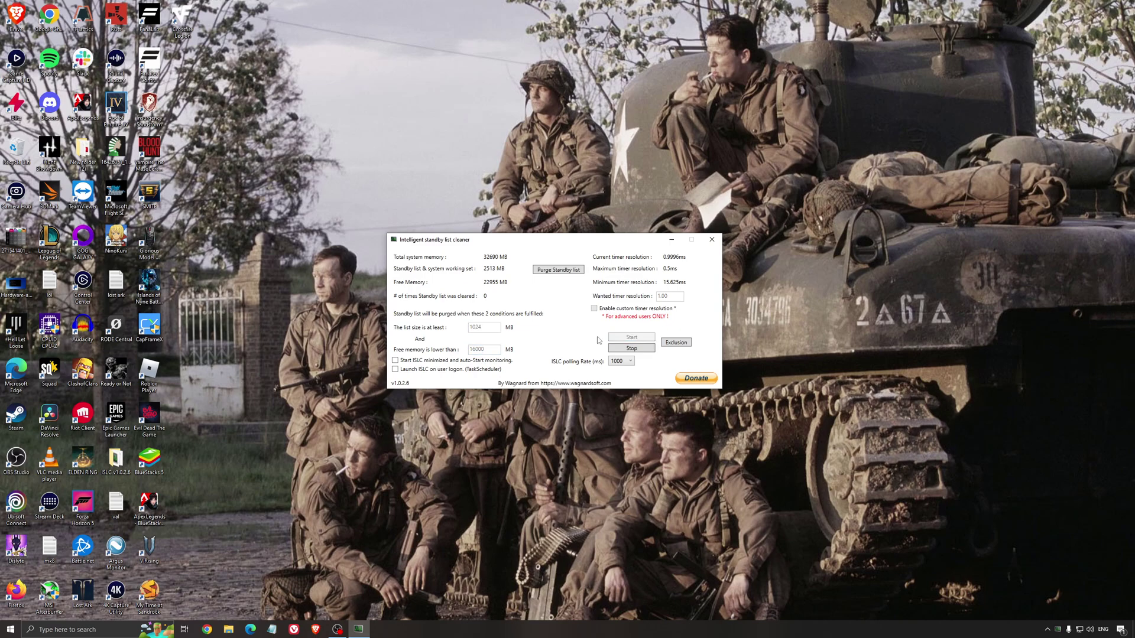
{"action": "left_click_drag", "start_coordinate": [598, 239], "coordinate": [636, 237]}
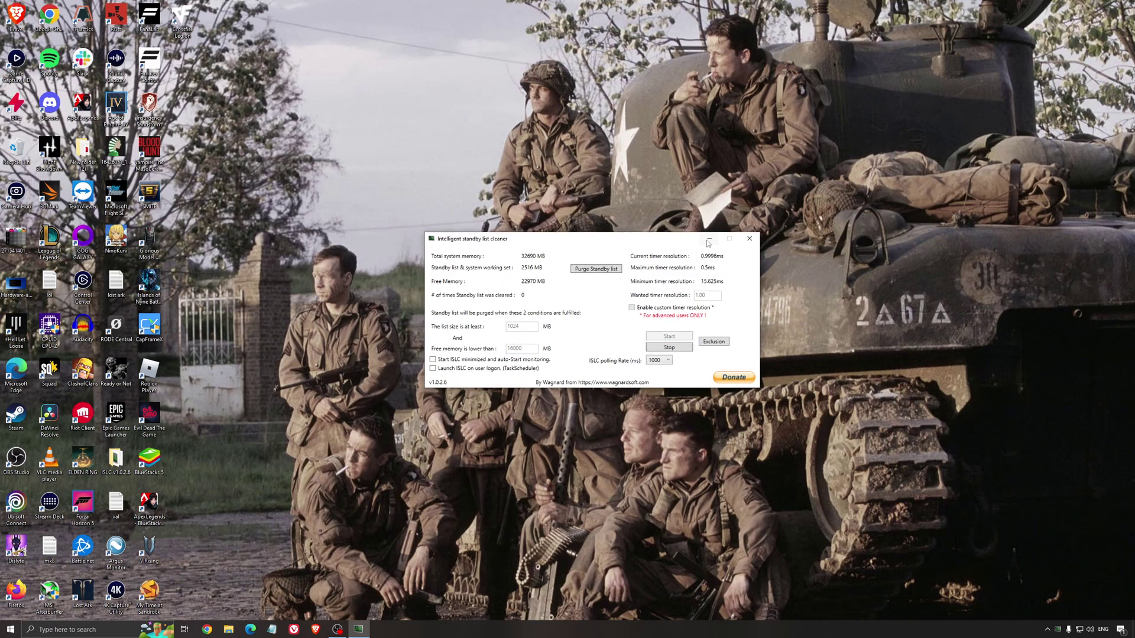
{"action": "left_click", "coordinate": [709, 240]}
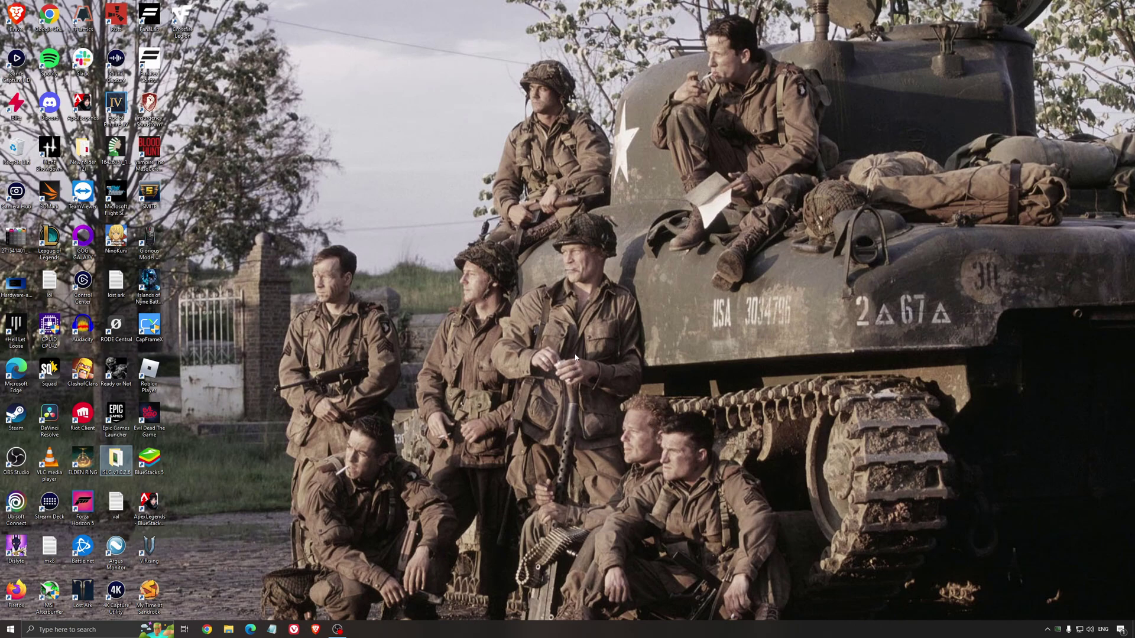
Switch to PAYDAY 3 and set the Field Of View to 70 in its video settings.
{"action": "left_click", "coordinate": [550, 328]}
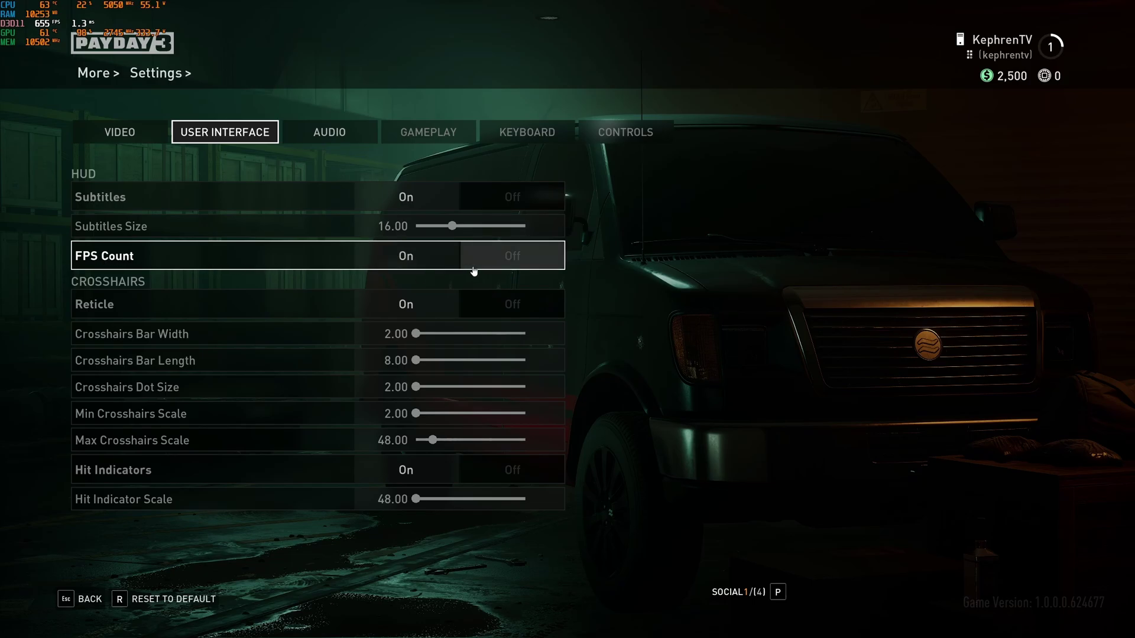
{"action": "left_click", "coordinate": [134, 141]}
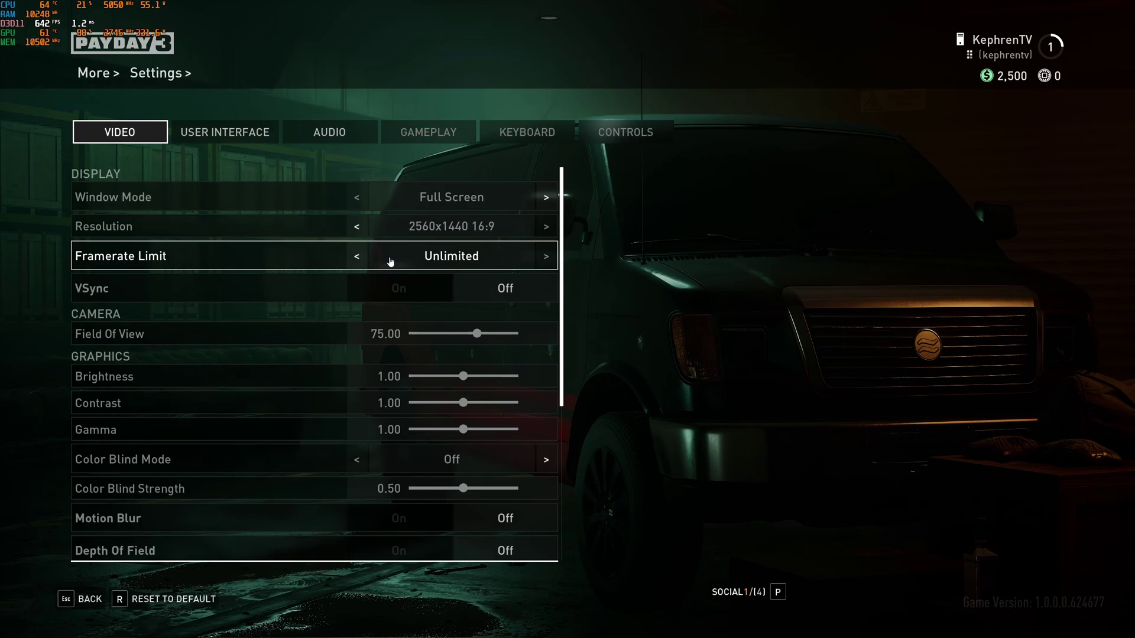
{"action": "scroll", "coordinate": [406, 281], "scroll_direction": "down", "scroll_amount": 2}
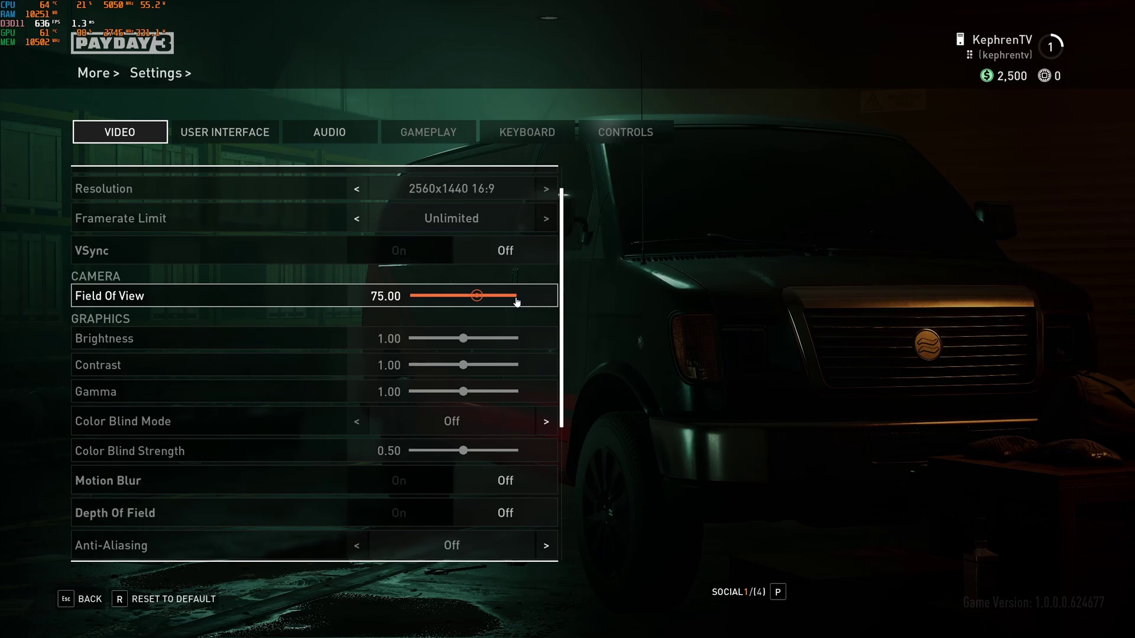
{"action": "left_click_drag", "start_coordinate": [476, 299], "coordinate": [464, 296]}
Try the Balanced mode and the one beyond it for NVIDIA DLSS Super Resolution, and return the setting to Quality.
{"action": "scroll", "coordinate": [380, 355], "scroll_direction": "down", "scroll_amount": 4}
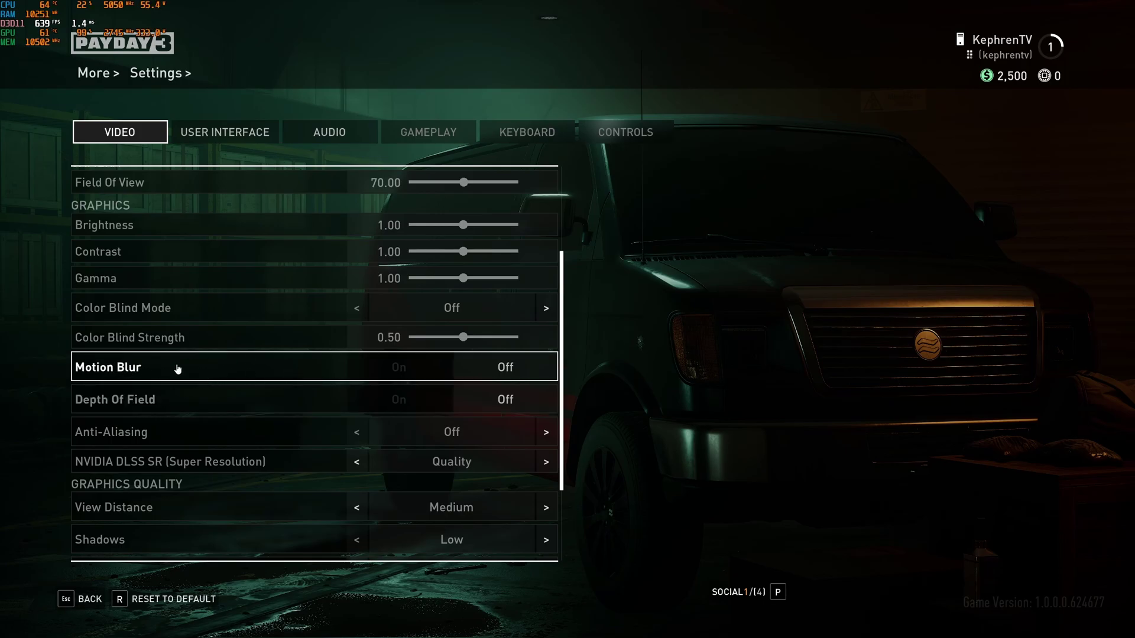
{"action": "scroll", "coordinate": [208, 370], "scroll_direction": "down", "scroll_amount": 1}
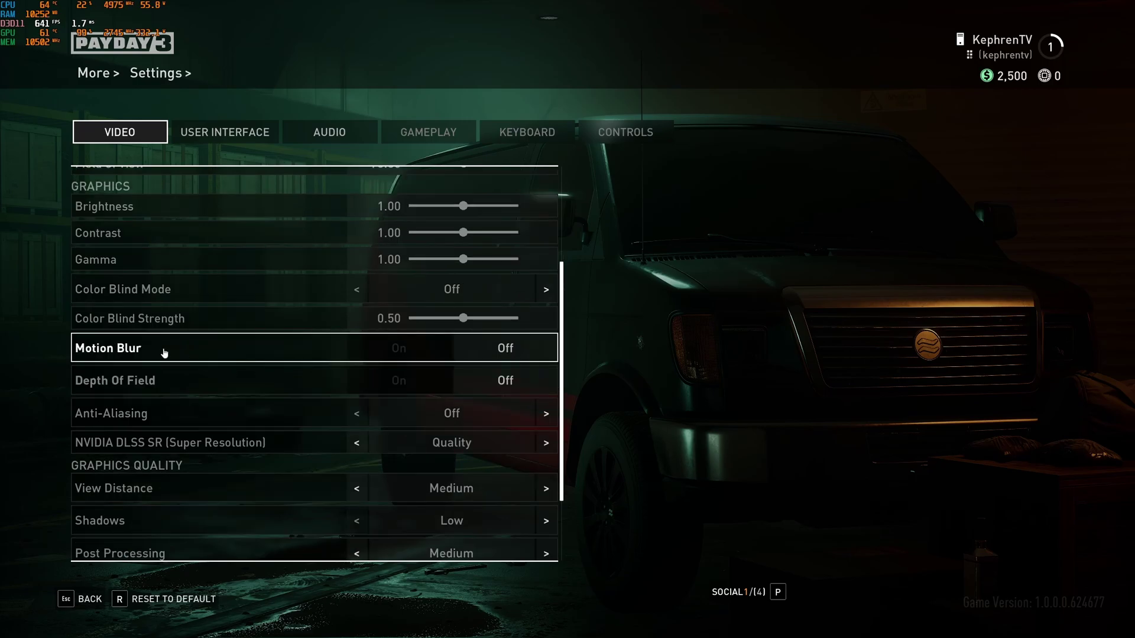
{"action": "scroll", "coordinate": [314, 358], "scroll_direction": "down", "scroll_amount": 1}
{"action": "scroll", "coordinate": [314, 345], "scroll_direction": "down", "scroll_amount": 3}
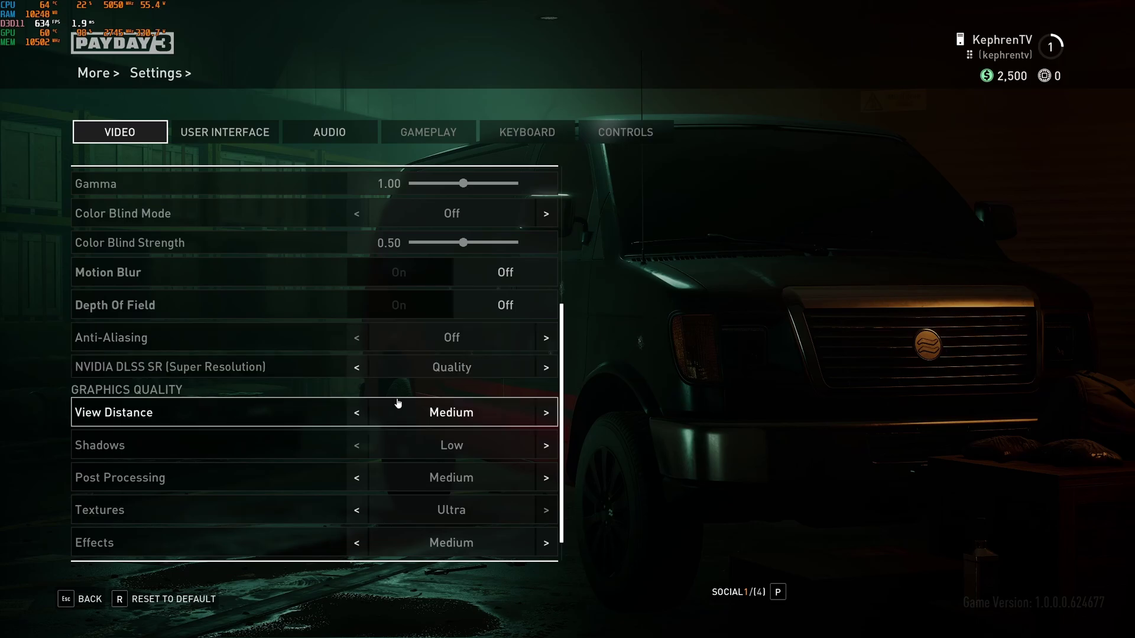
{"action": "left_click", "coordinate": [543, 369]}
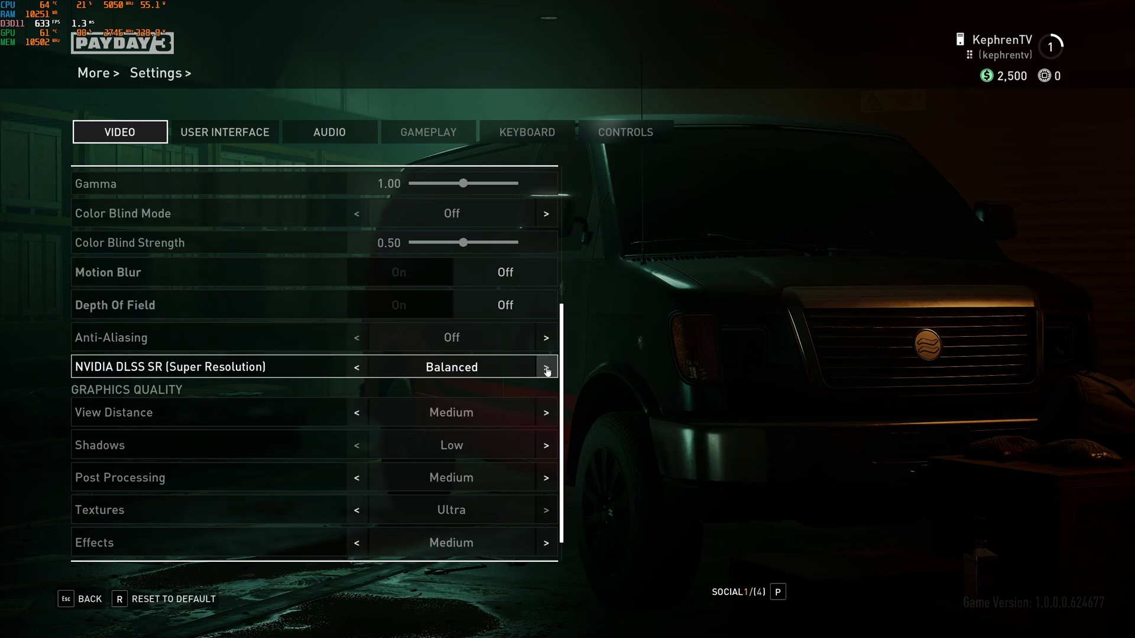
{"action": "left_click", "coordinate": [544, 369]}
{"action": "left_click", "coordinate": [357, 368]}
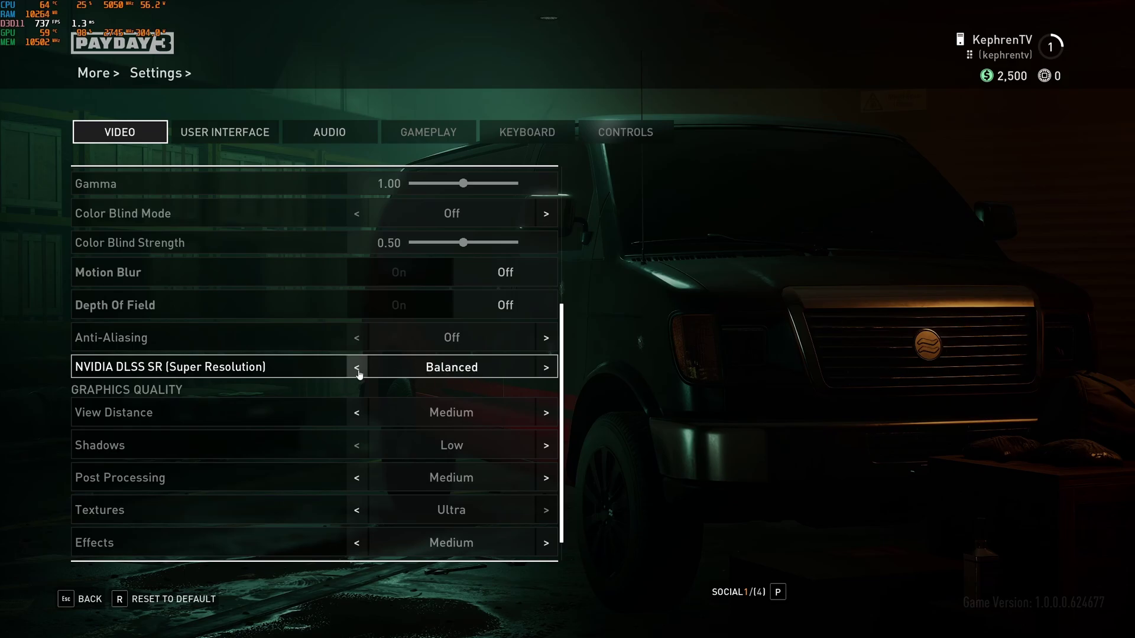
{"action": "left_click", "coordinate": [357, 368]}
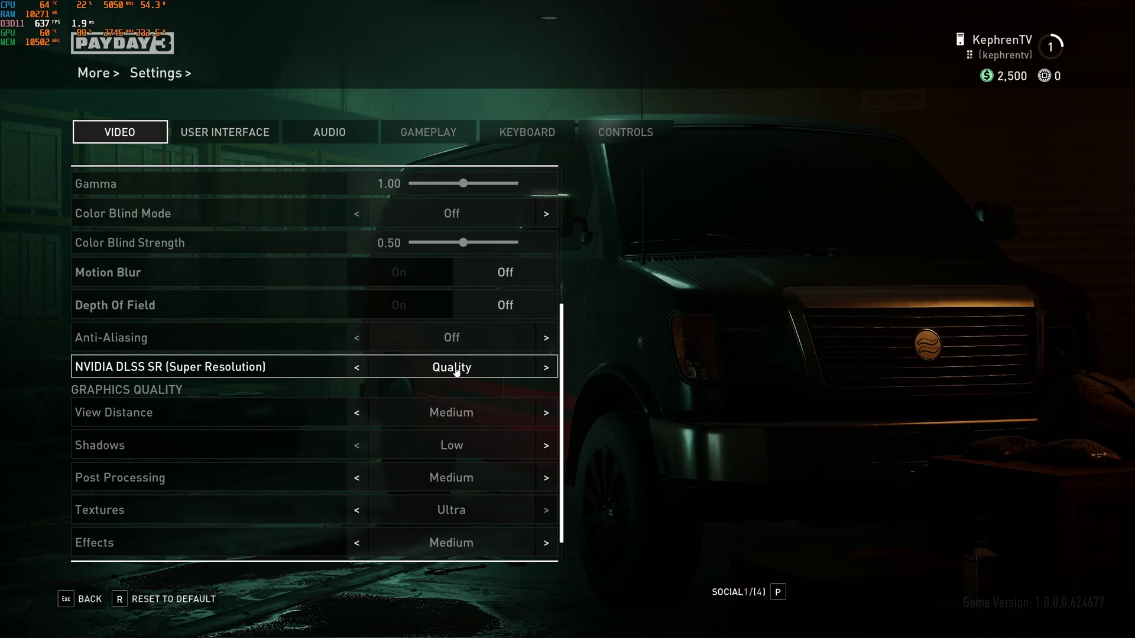
Try NVIDIA DLSS Super Resolution off with FXAA anti-aliasing, and restore Anti-Aliasing to Off and DLSS to Quality.
{"action": "left_click", "coordinate": [356, 369]}
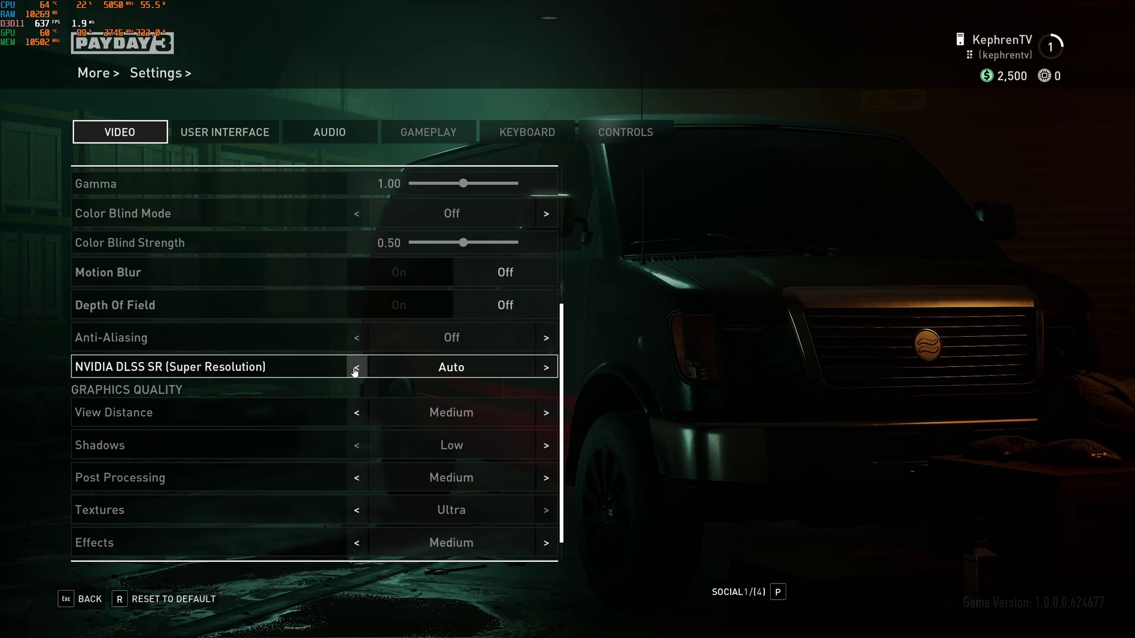
{"action": "left_click", "coordinate": [356, 368]}
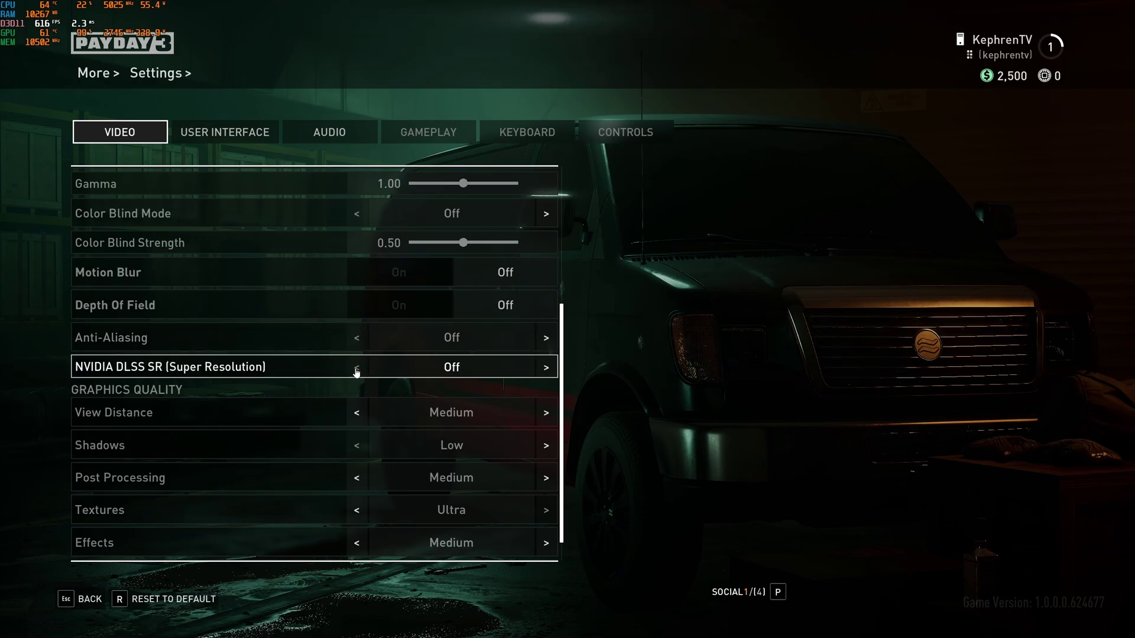
{"action": "left_click", "coordinate": [543, 340]}
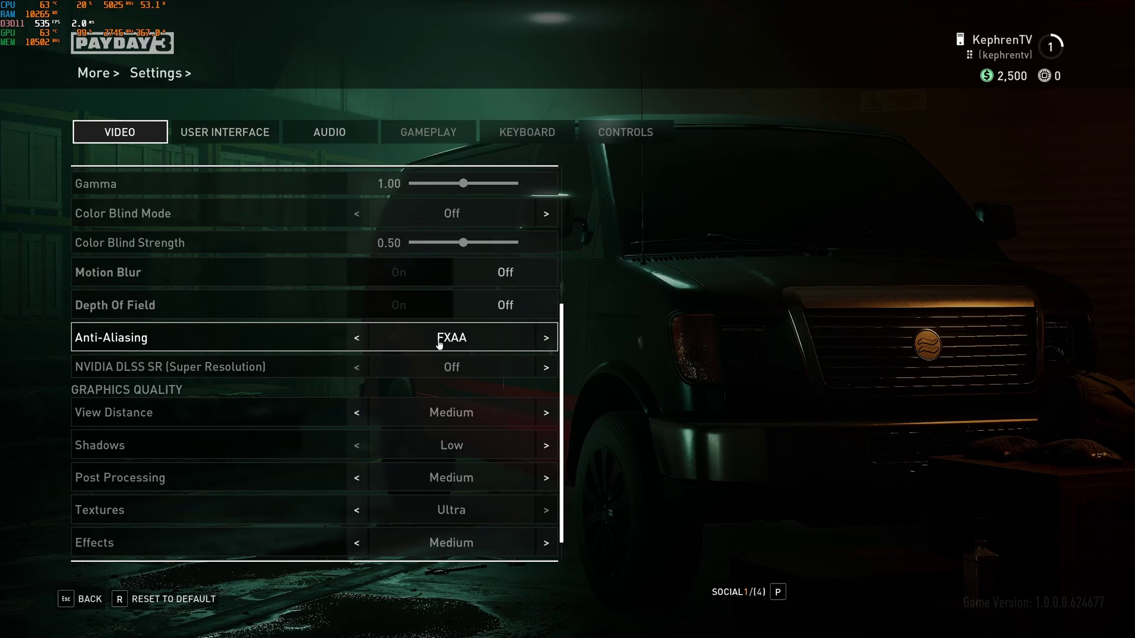
{"action": "left_click", "coordinate": [356, 344]}
{"action": "left_click", "coordinate": [539, 367]}
{"action": "left_click", "coordinate": [540, 367]}
Try higher View Distance levels, including High, and return the setting to Medium.
{"action": "scroll", "coordinate": [364, 397], "scroll_direction": "down", "scroll_amount": 1}
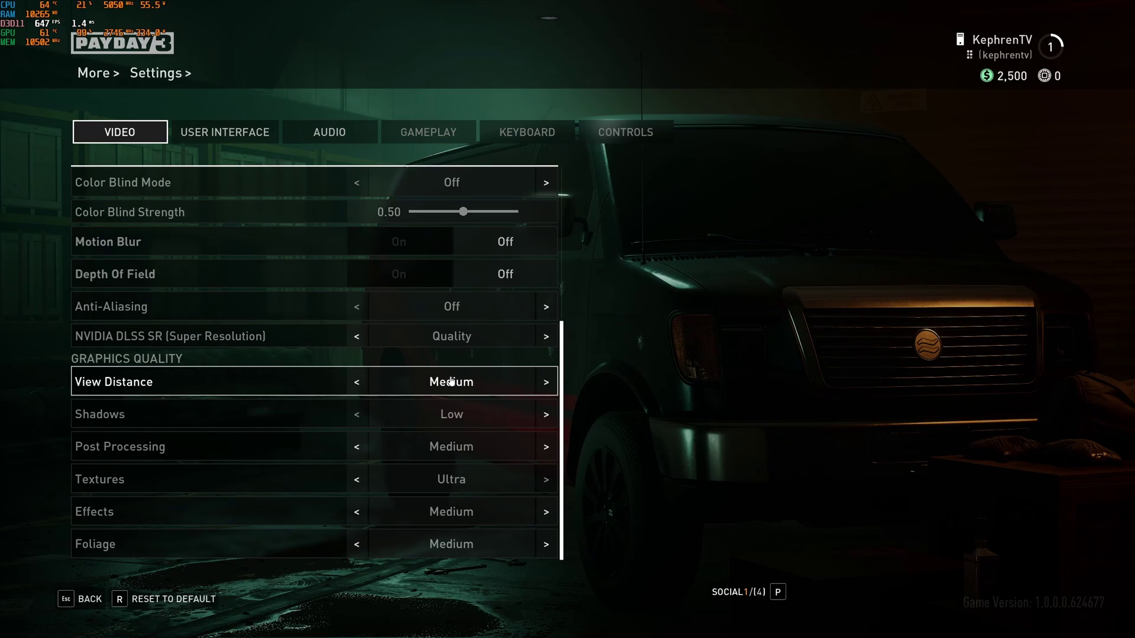
{"action": "left_click", "coordinate": [545, 384]}
{"action": "left_click", "coordinate": [546, 385]}
{"action": "left_click", "coordinate": [357, 385]}
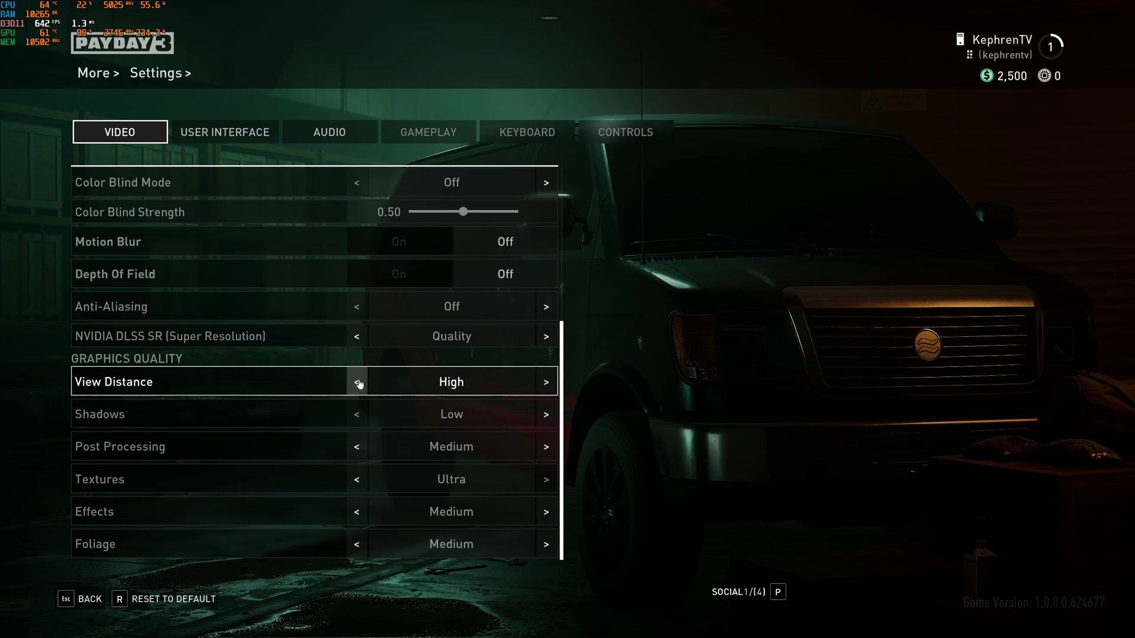
{"action": "left_click", "coordinate": [352, 386]}
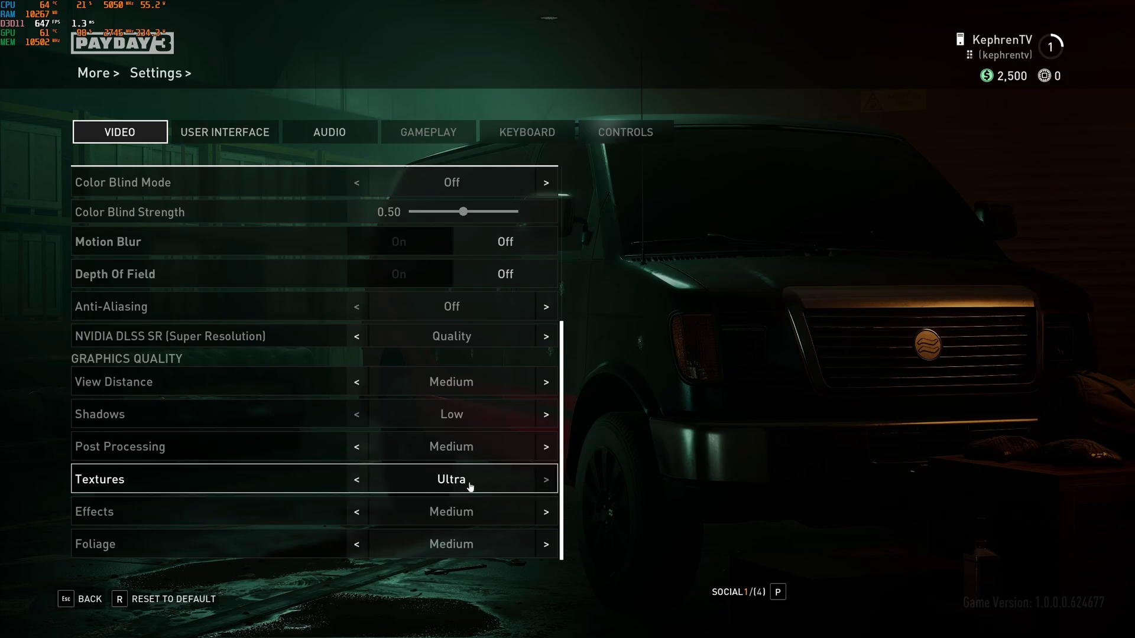
Try lowering the Textures quality to Low, and restore it to Ultra.
{"action": "left_click", "coordinate": [361, 483]}
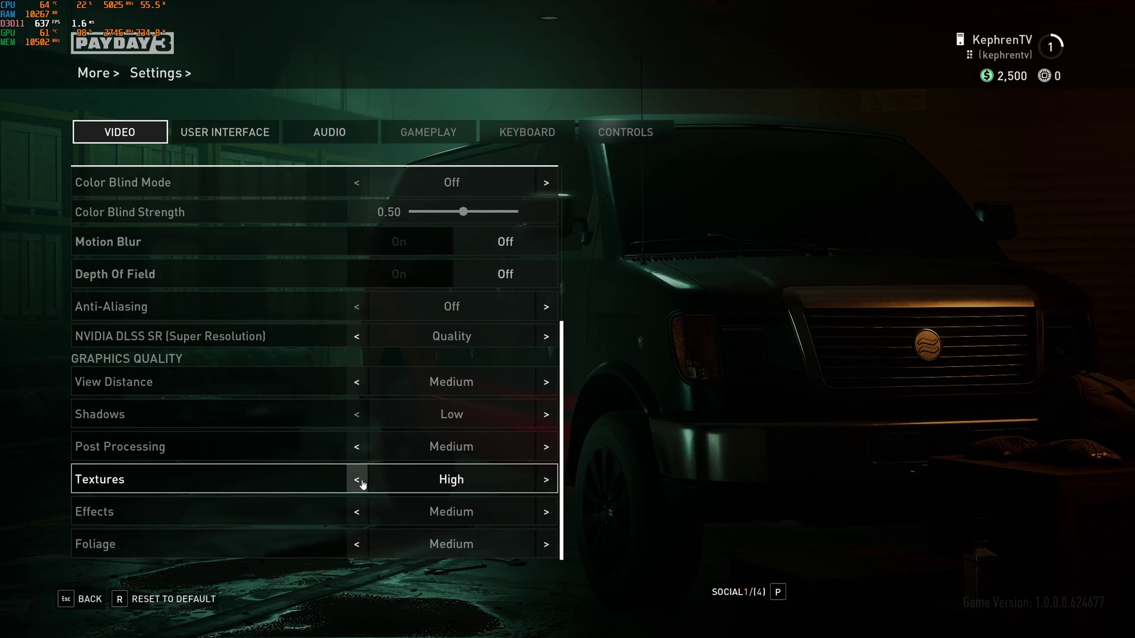
{"action": "left_click", "coordinate": [362, 485]}
{"action": "left_click", "coordinate": [362, 484]}
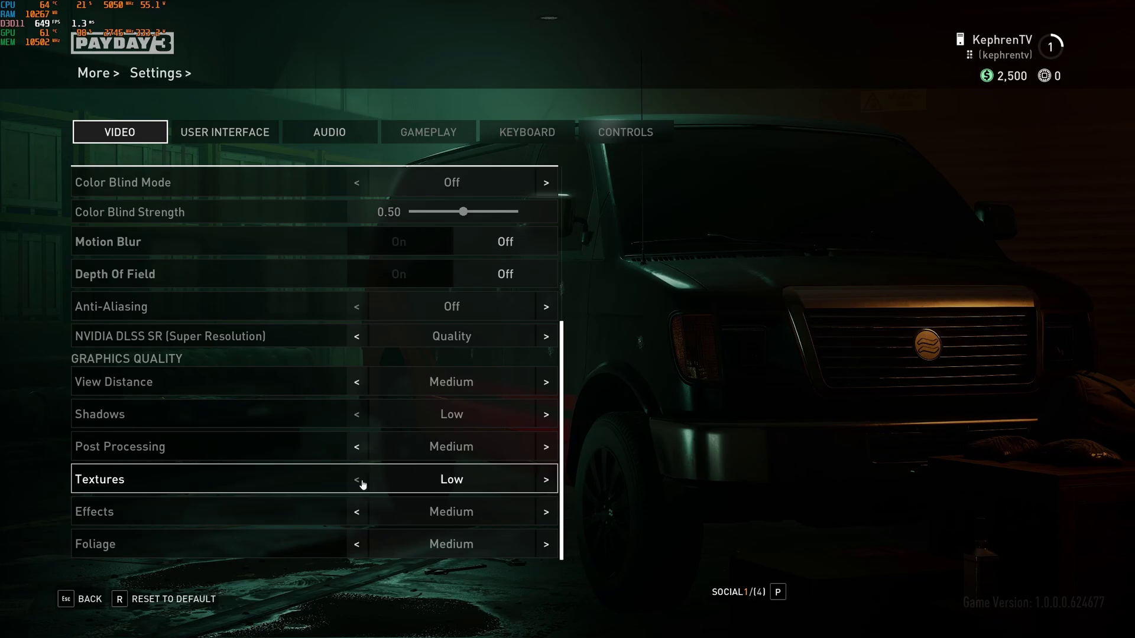
{"action": "left_click", "coordinate": [547, 488]}
{"action": "left_click", "coordinate": [547, 488]}
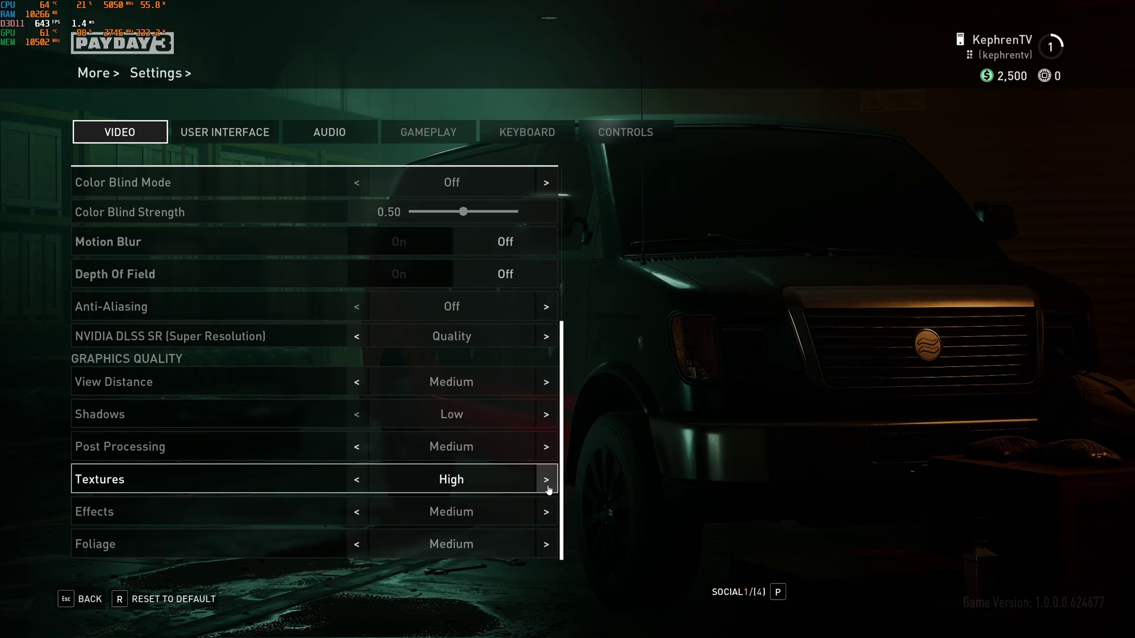
{"action": "left_click", "coordinate": [547, 488]}
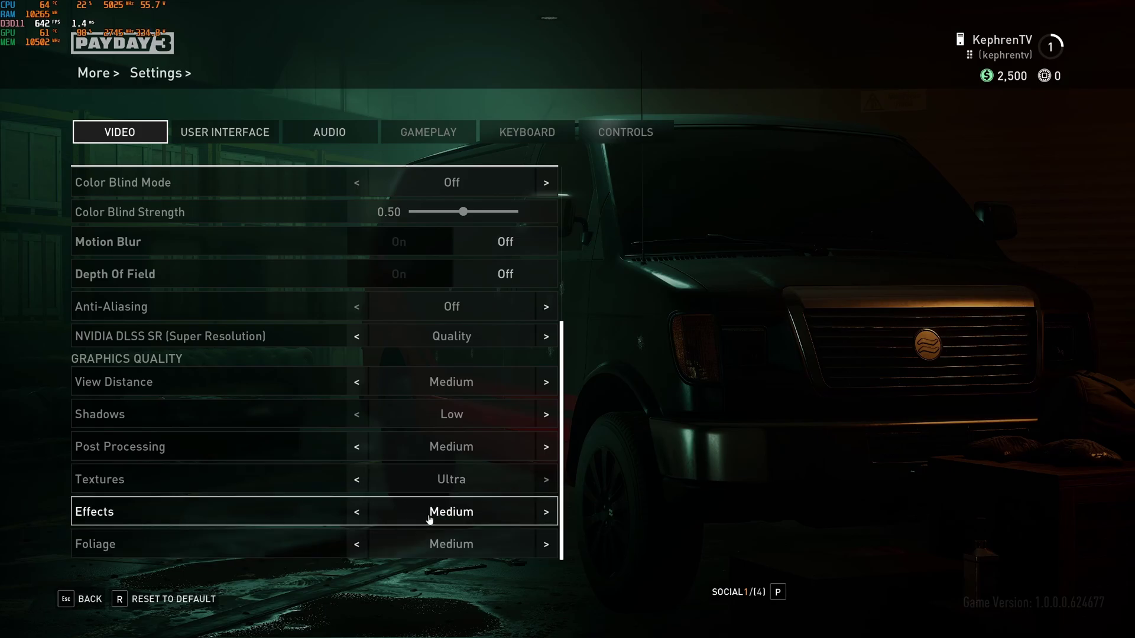